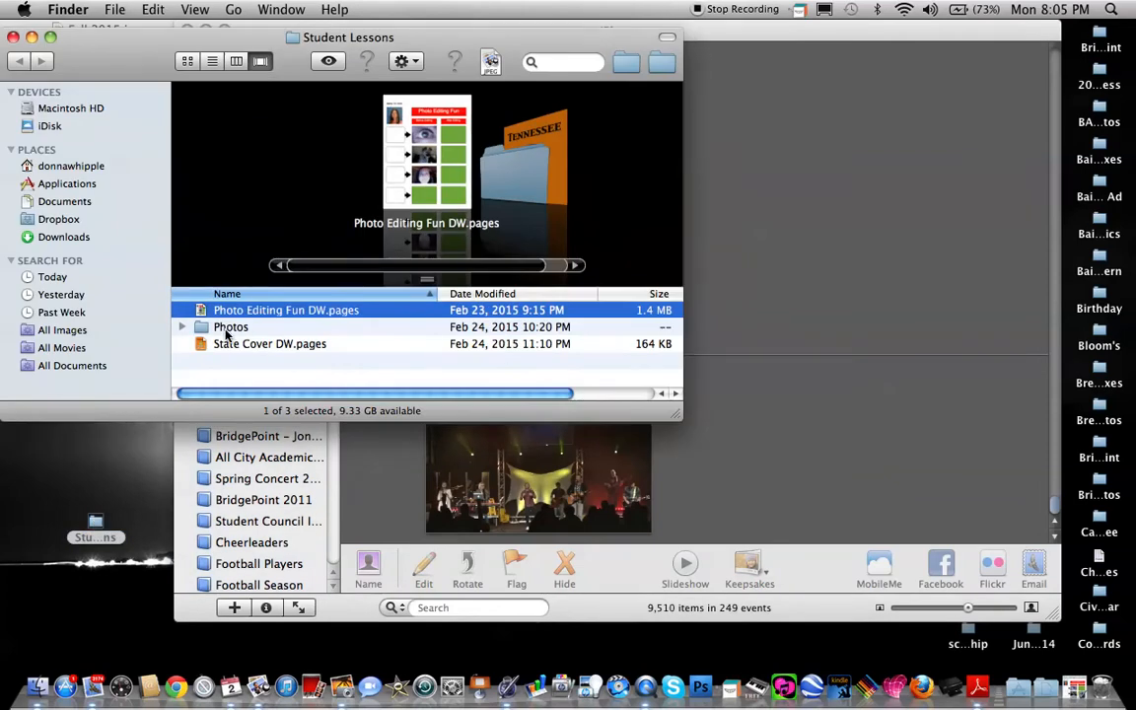
Import "Photo on 2015-02-23 at 21.00 #3" from the Photos folder into the iPhoto library and close the folder window.
{"action": "double_click", "coordinate": [229, 331]}
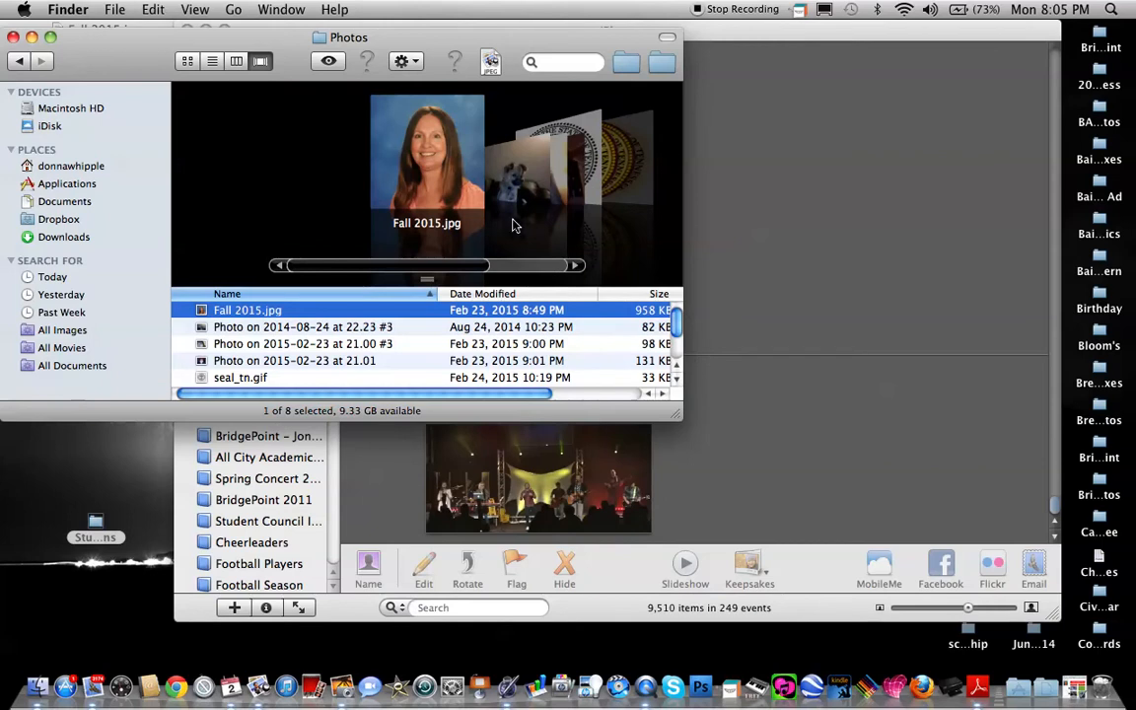
{"action": "left_click_drag", "start_coordinate": [431, 268], "coordinate": [455, 270]}
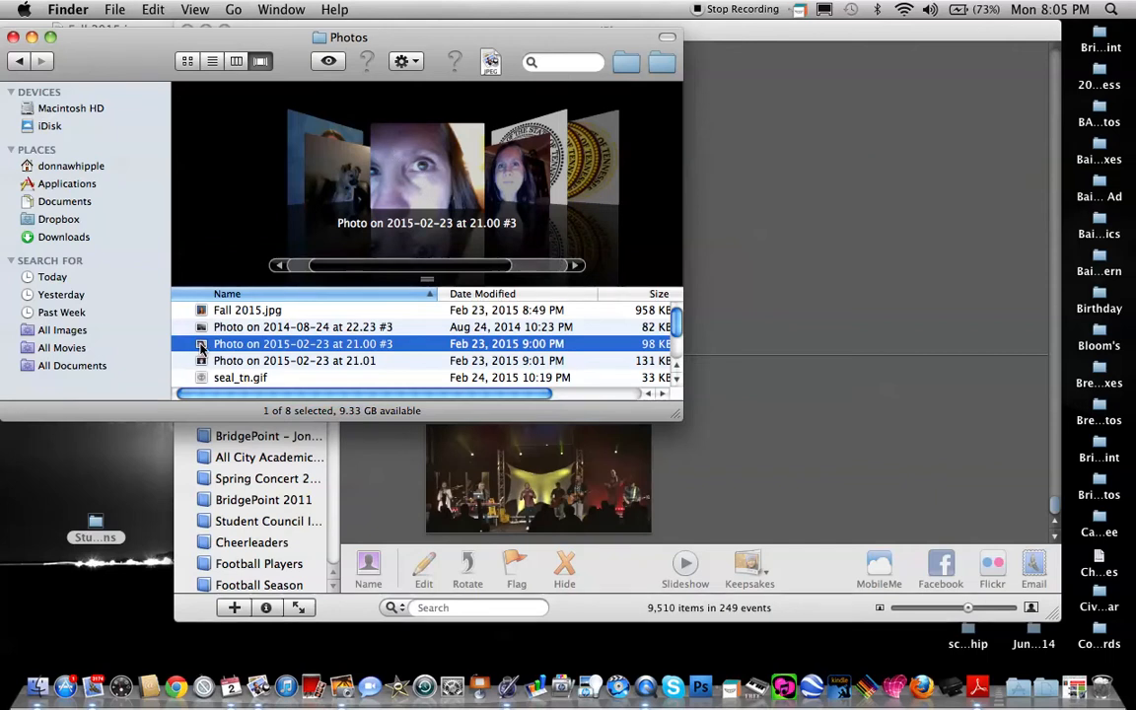
{"action": "left_click_drag", "start_coordinate": [201, 347], "coordinate": [790, 439]}
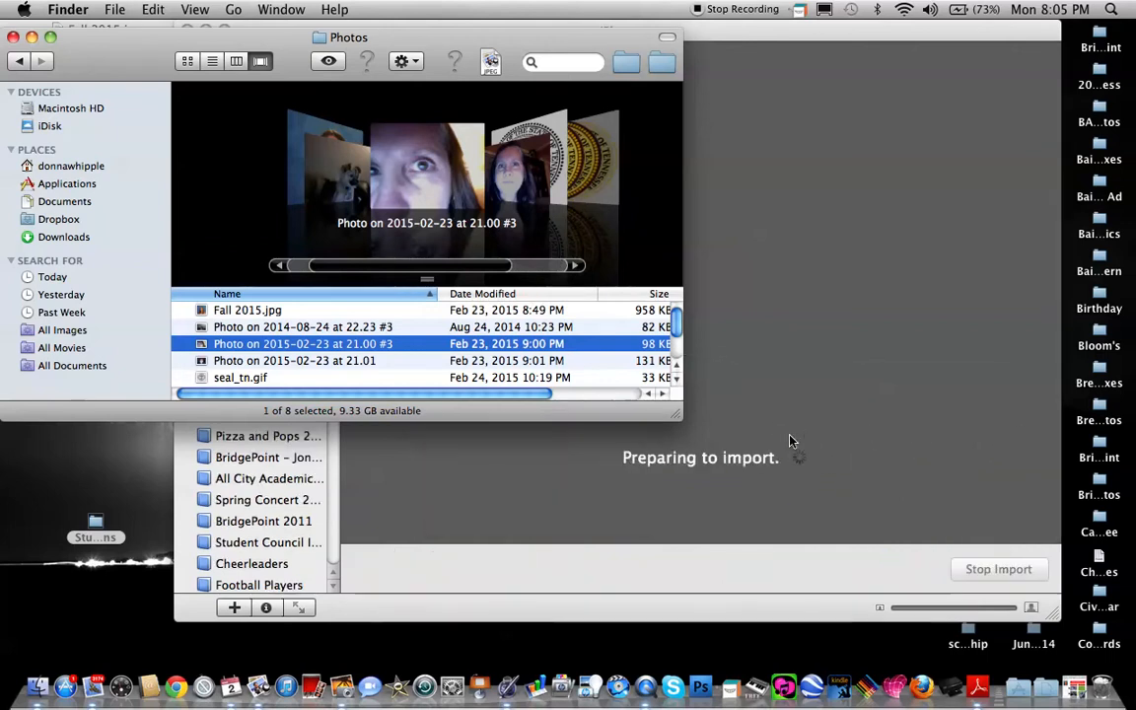
{"action": "left_click", "coordinate": [13, 38]}
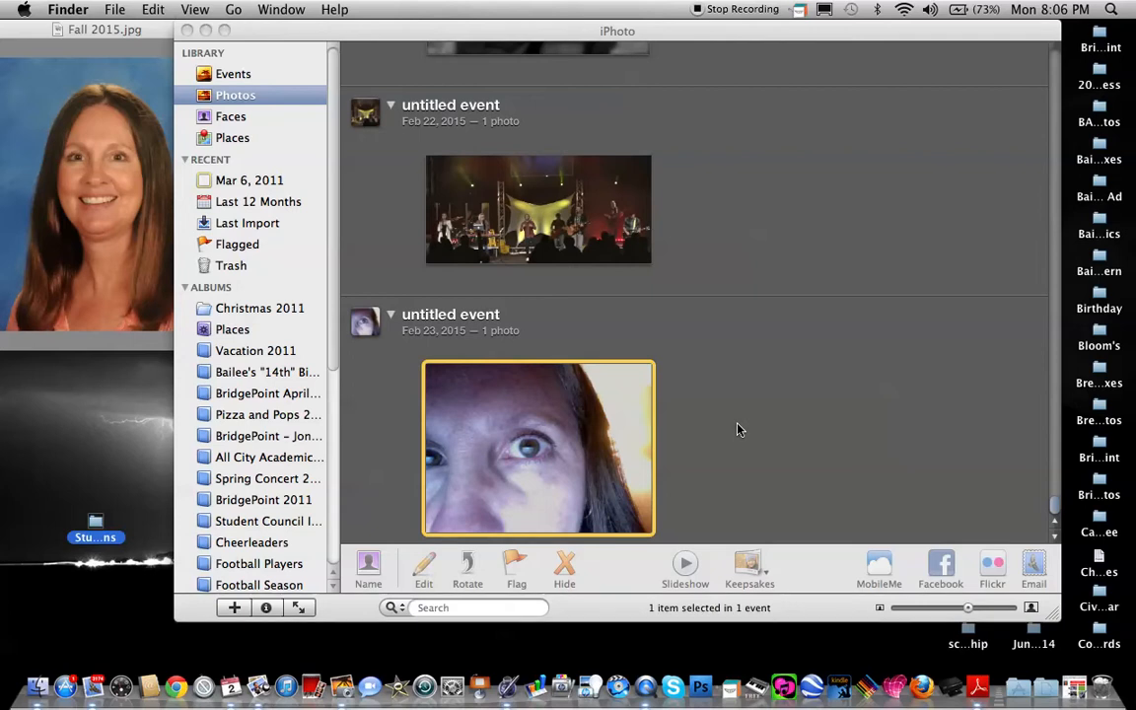
Open the imported photo for editing and crop it to a roughly square area around the fully visible eye.
{"action": "double_click", "coordinate": [555, 457]}
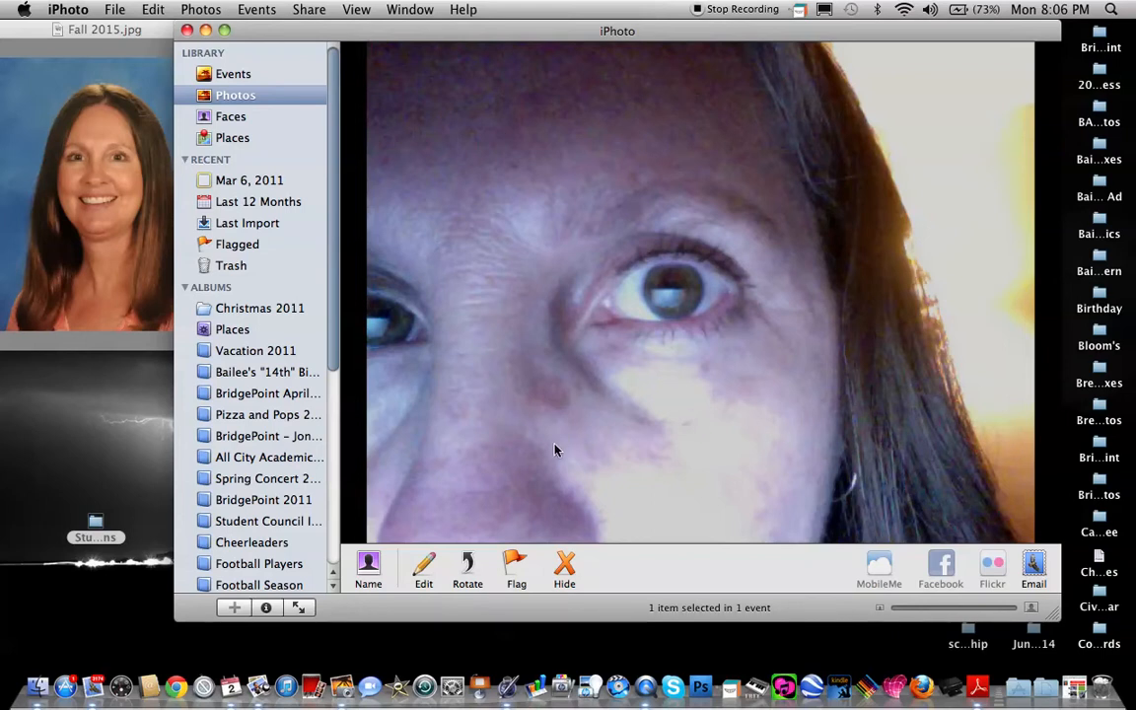
{"action": "left_click", "coordinate": [424, 568]}
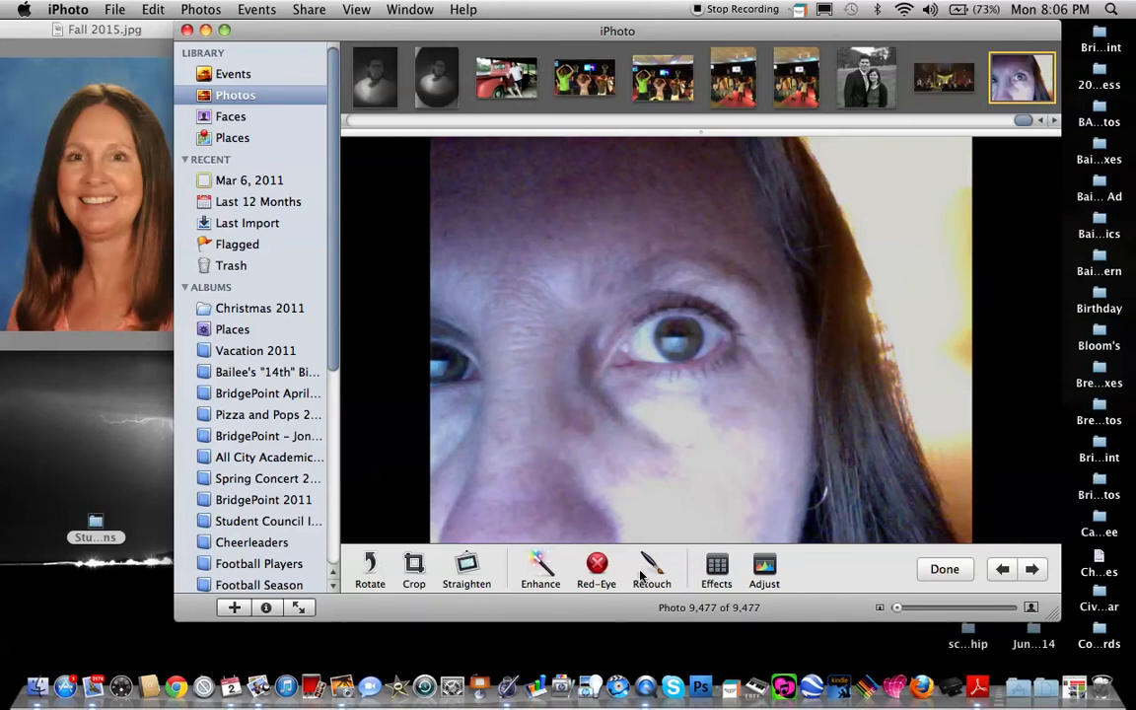
{"action": "left_click", "coordinate": [413, 564]}
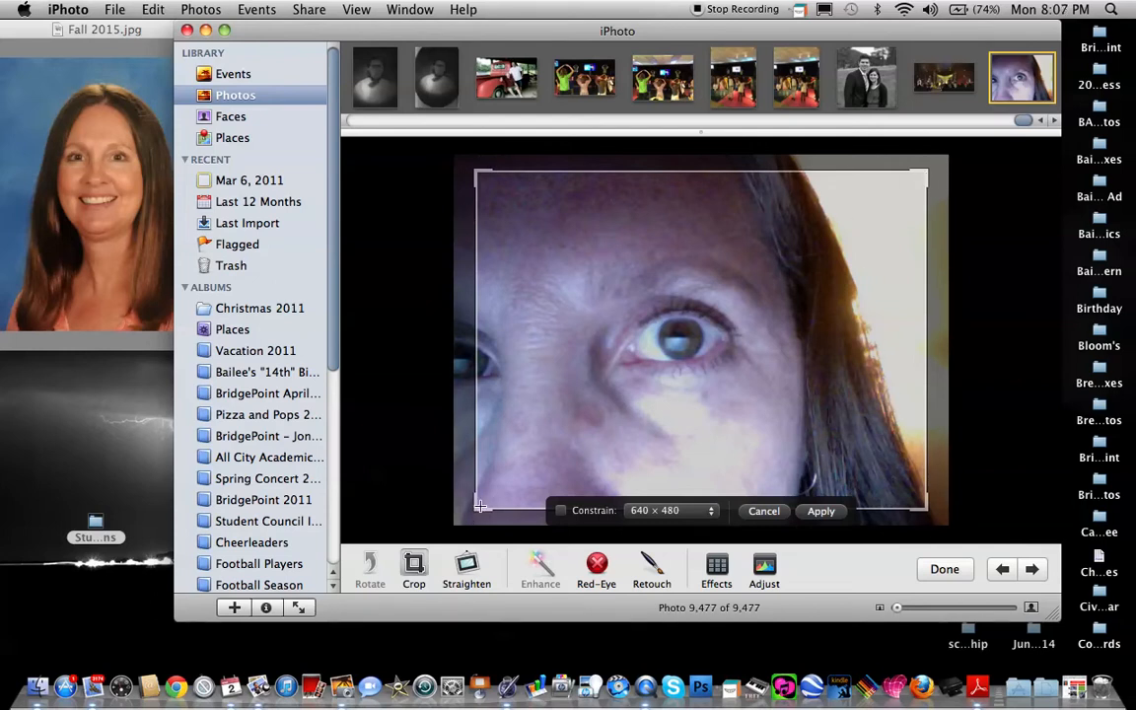
{"action": "left_click_drag", "start_coordinate": [481, 507], "coordinate": [565, 426]}
{"action": "left_click_drag", "start_coordinate": [563, 173], "coordinate": [558, 233]}
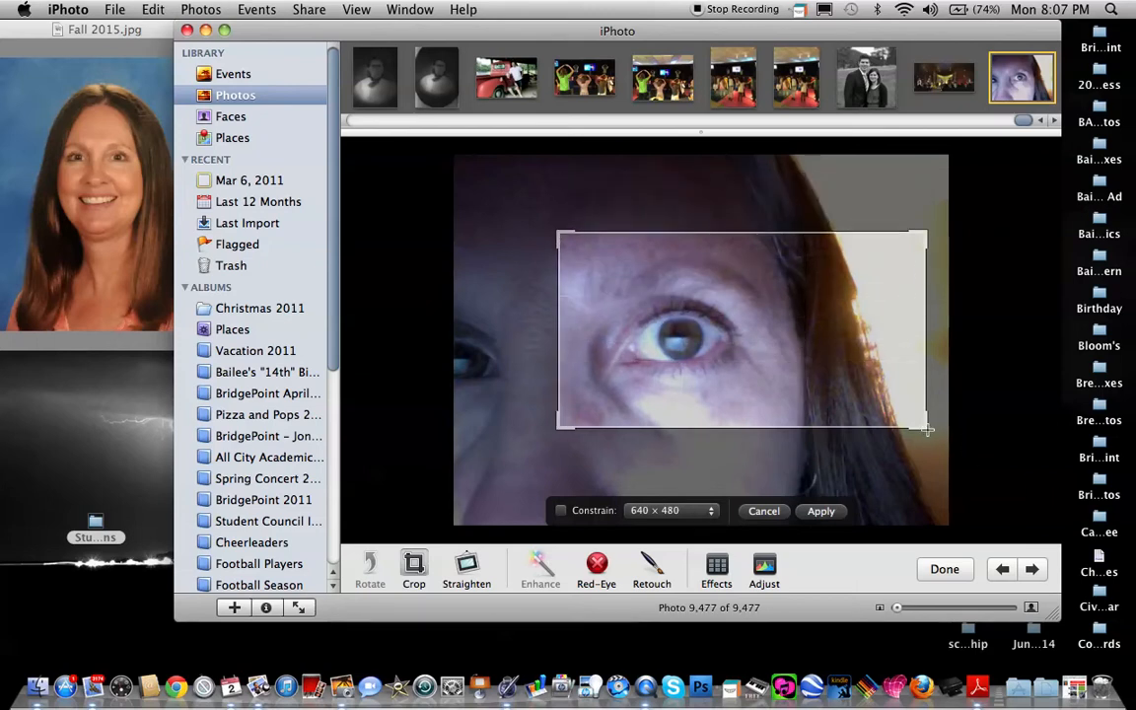
{"action": "left_click_drag", "start_coordinate": [925, 425], "coordinate": [781, 422]}
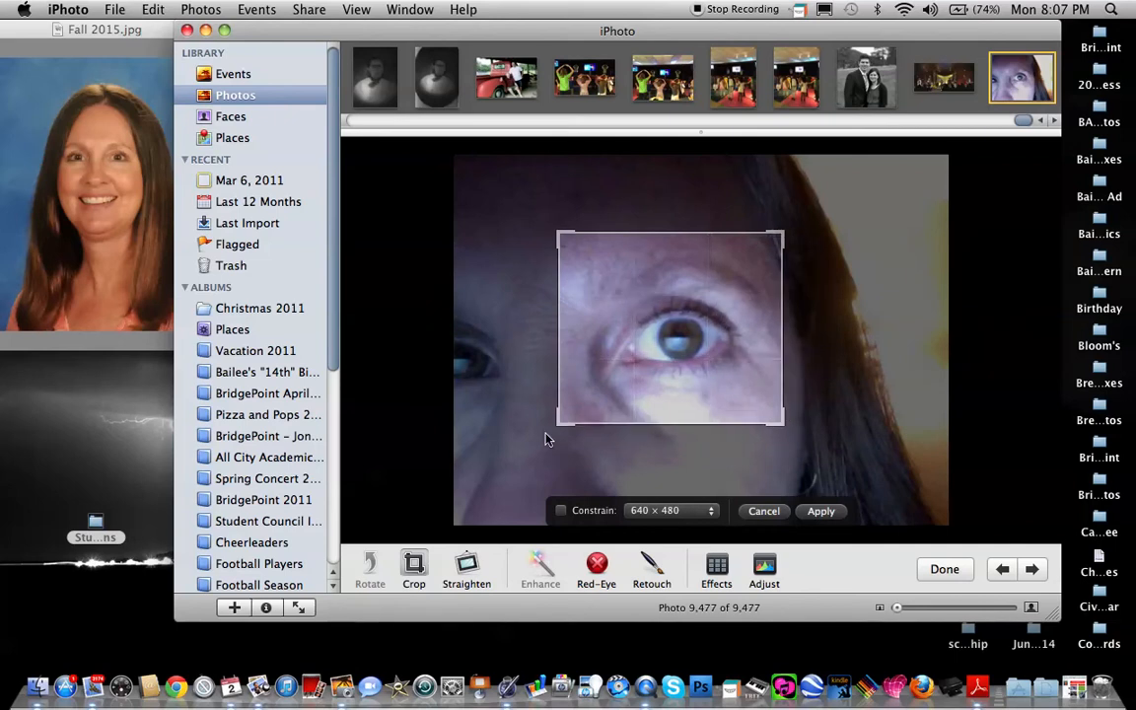
{"action": "left_click_drag", "start_coordinate": [558, 424], "coordinate": [581, 416]}
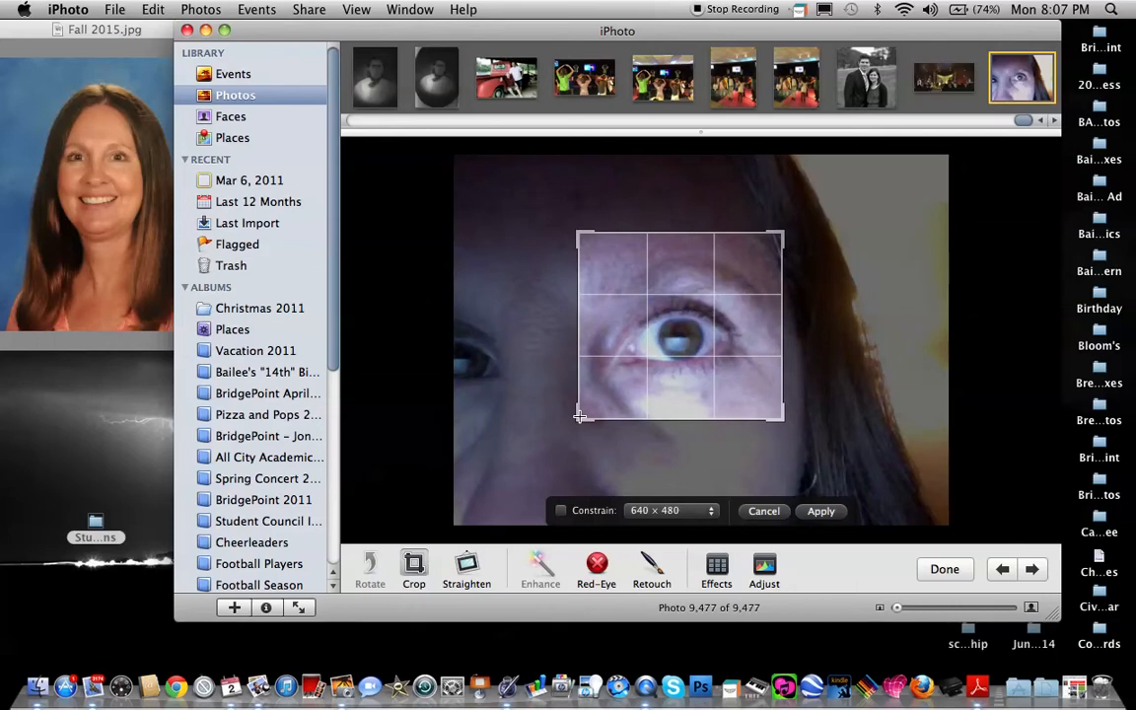
{"action": "left_click_drag", "start_coordinate": [581, 416], "coordinate": [577, 436]}
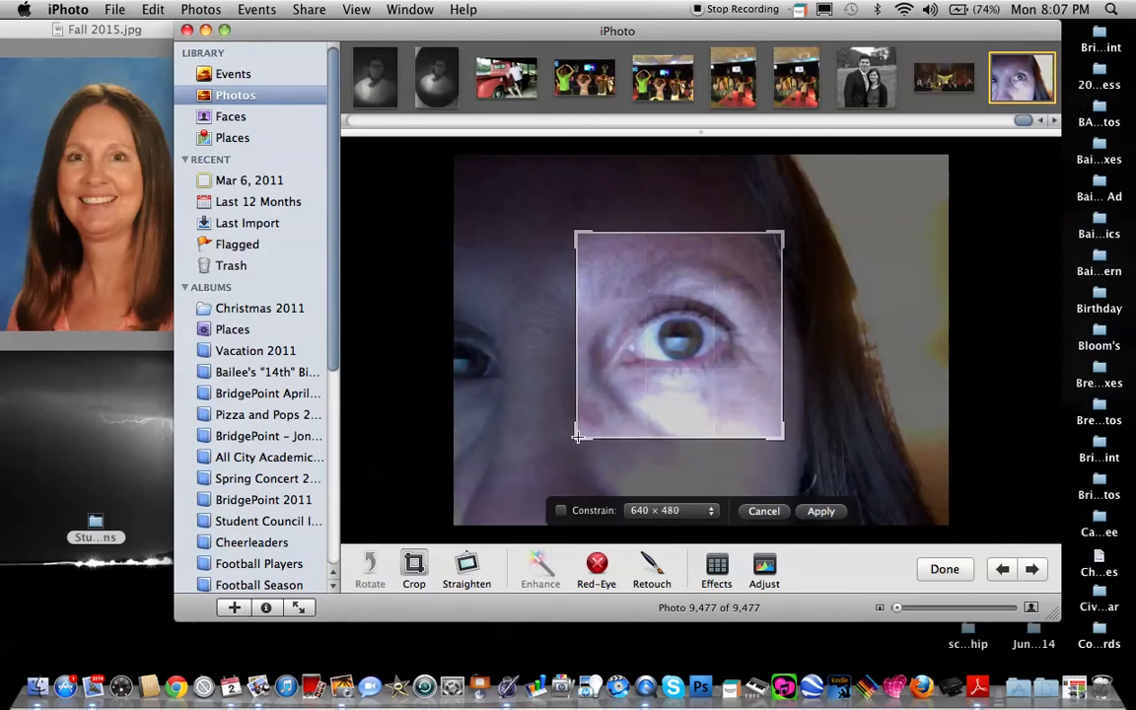
{"action": "left_click", "coordinate": [821, 512]}
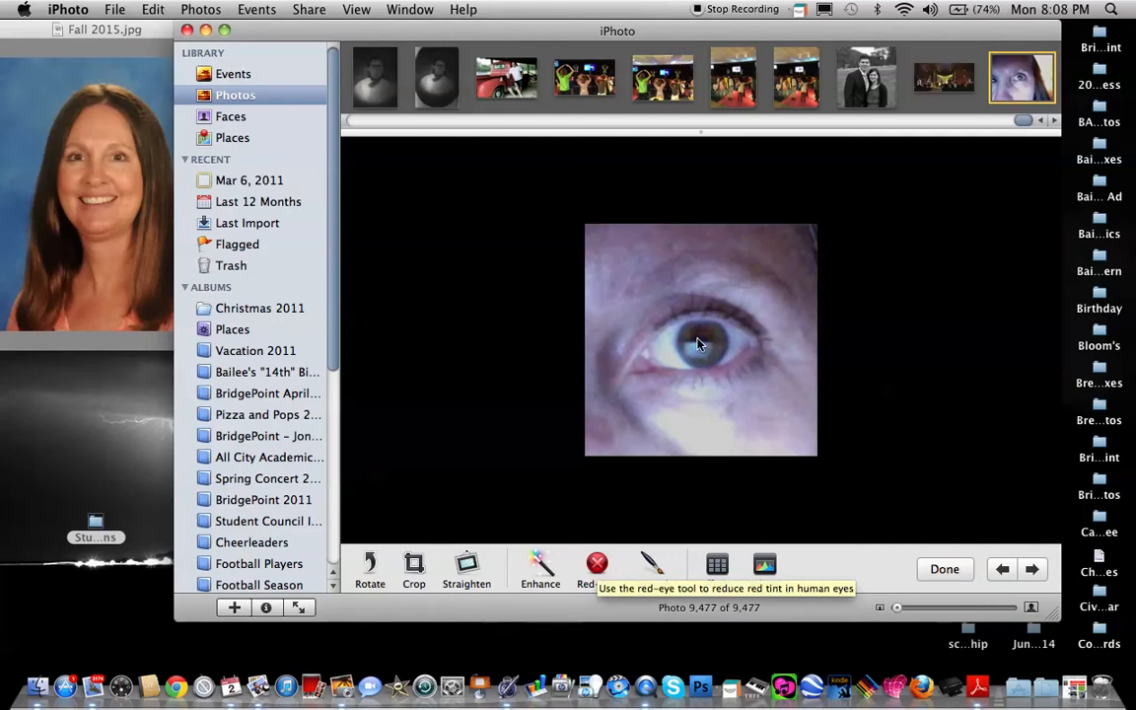
Try the Red-Eye correction on the pupil with the default circle size and undo it.
{"action": "left_click", "coordinate": [598, 564]}
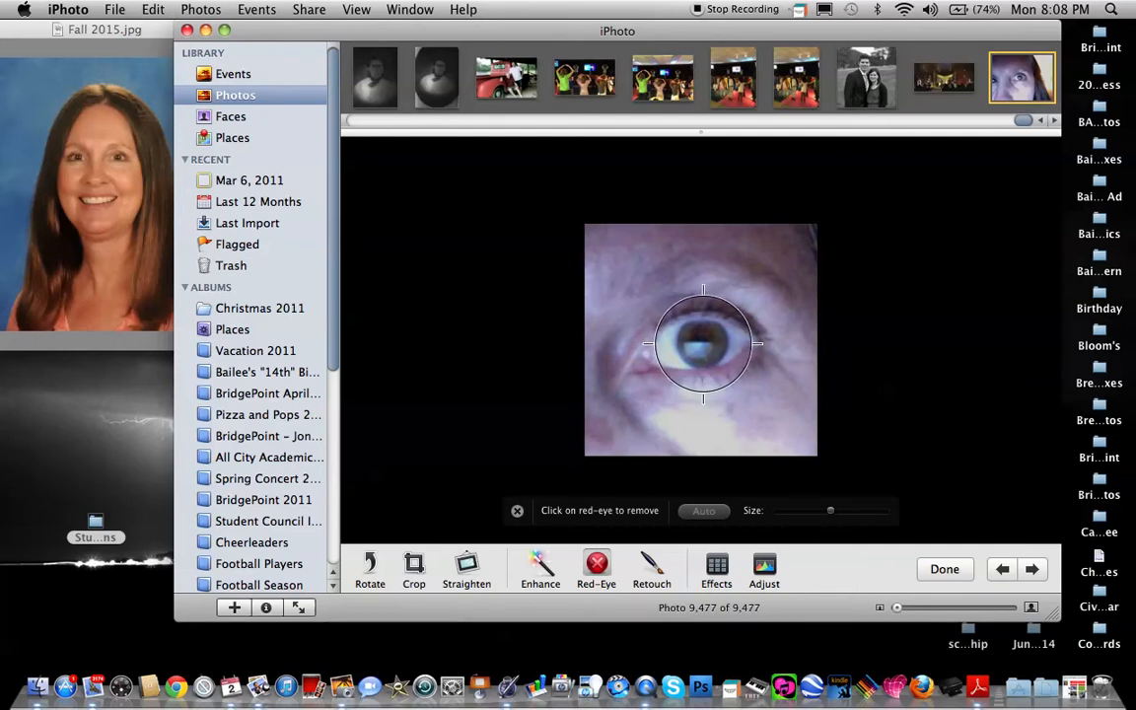
{"action": "left_click", "coordinate": [699, 346]}
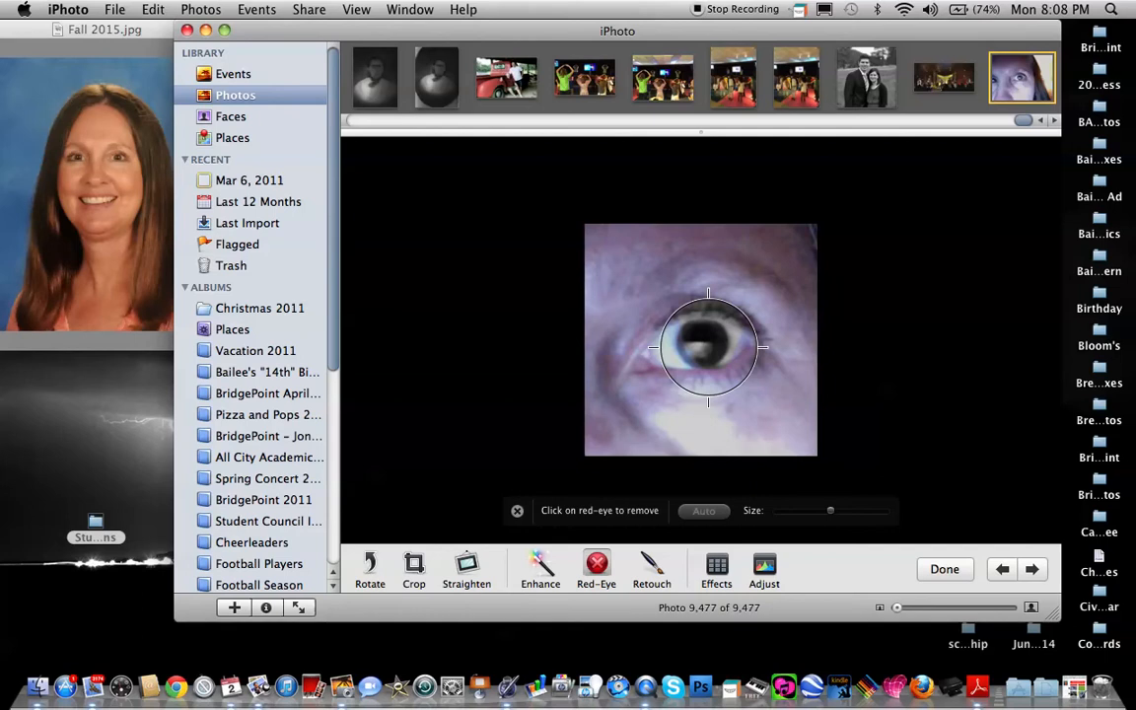
{"action": "key", "text": "super+z"}
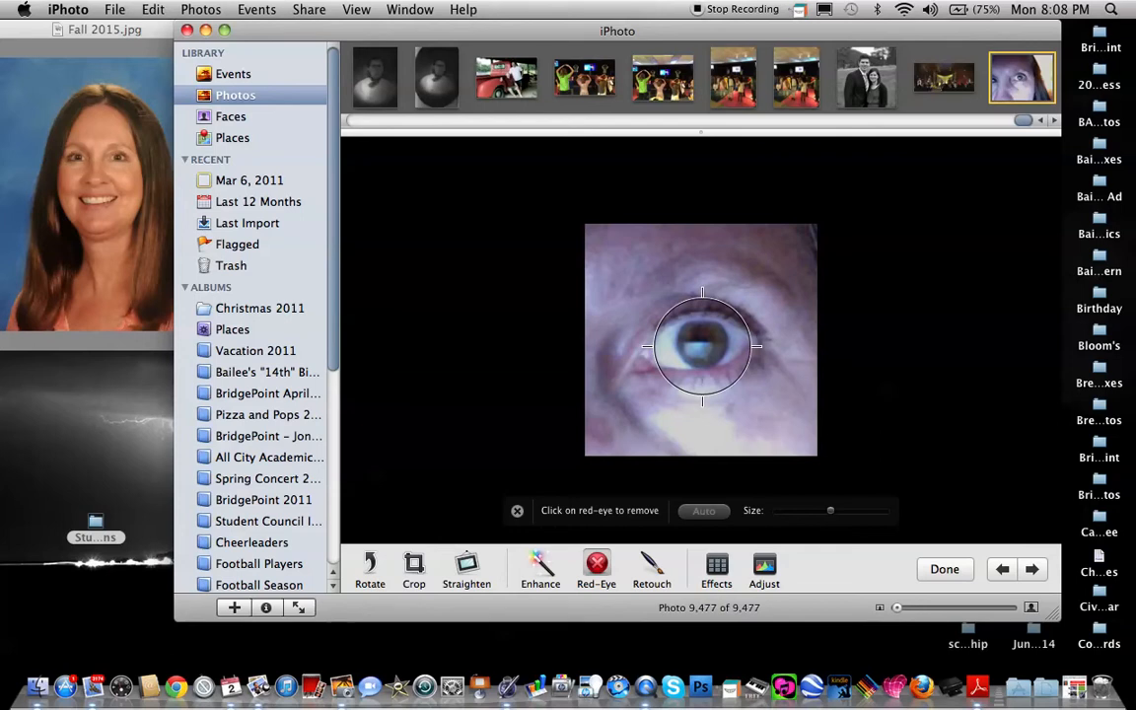
Shrink the Red-Eye circle to about the iris size, apply the correction to the eye and leave edit view.
{"action": "left_click_drag", "start_coordinate": [830, 509], "coordinate": [787, 510]}
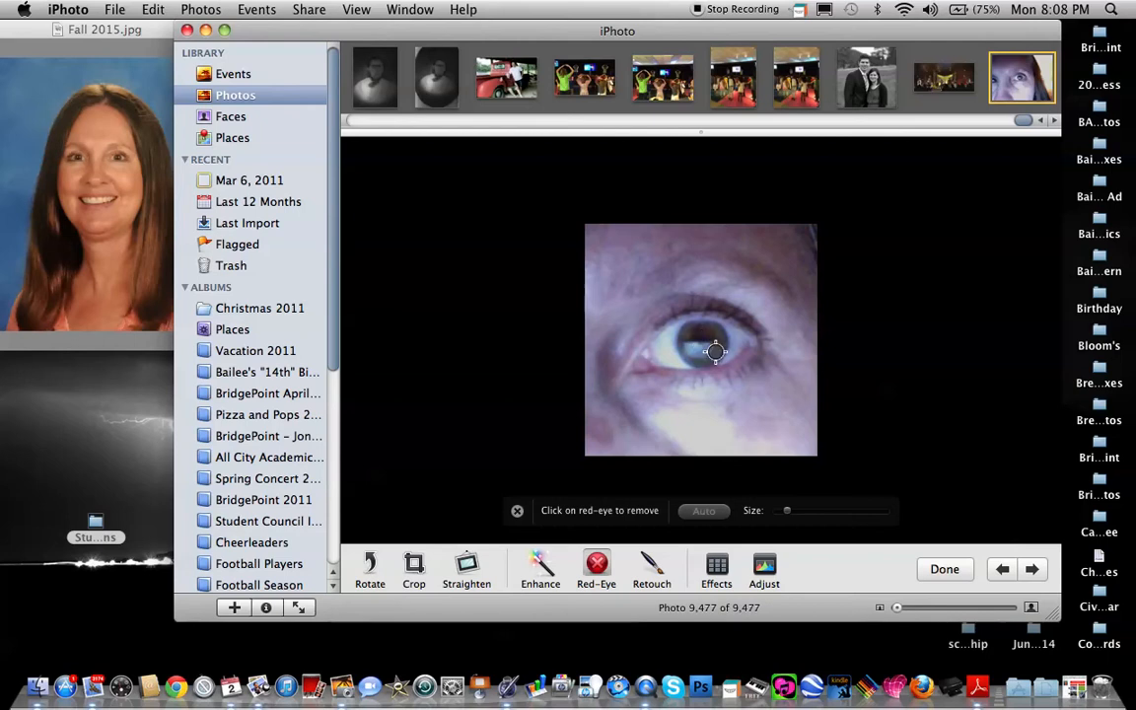
{"action": "left_click_drag", "start_coordinate": [788, 512], "coordinate": [800, 510]}
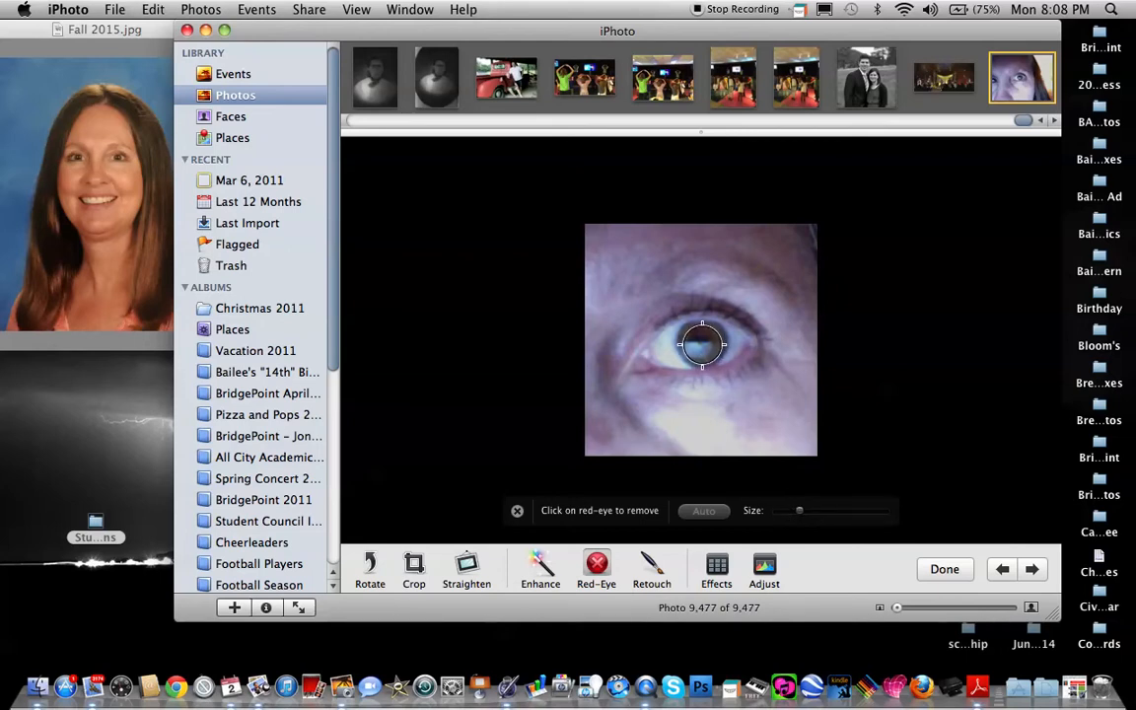
{"action": "left_click", "coordinate": [702, 344]}
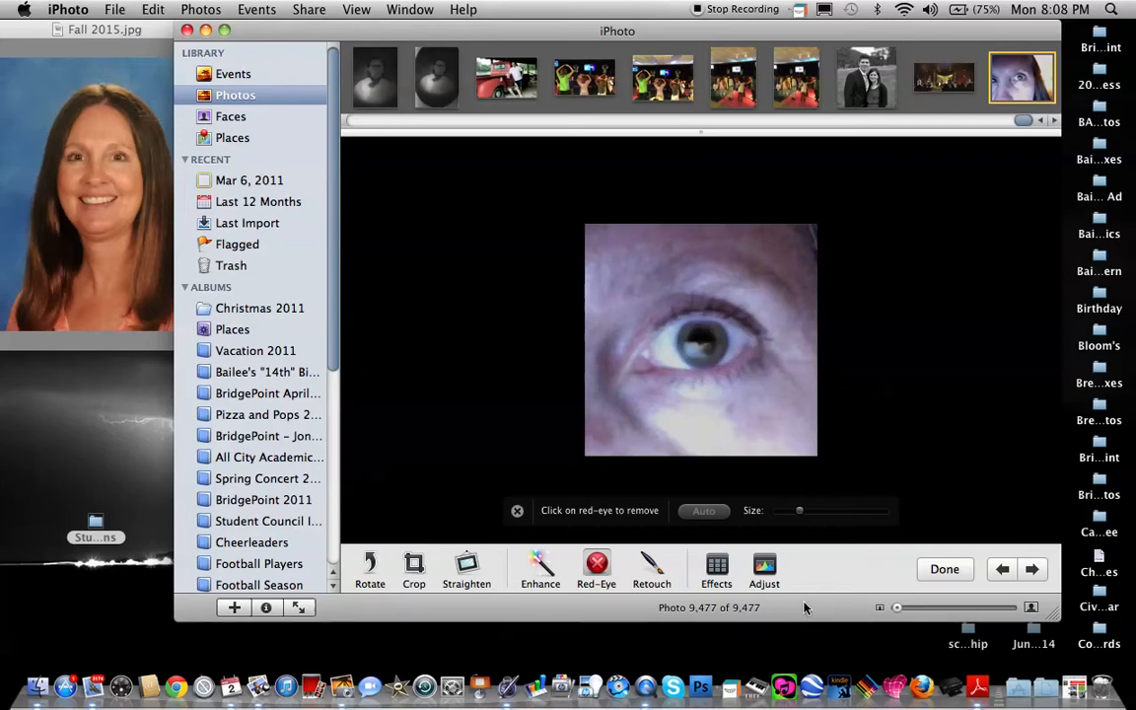
{"action": "left_click", "coordinate": [945, 570]}
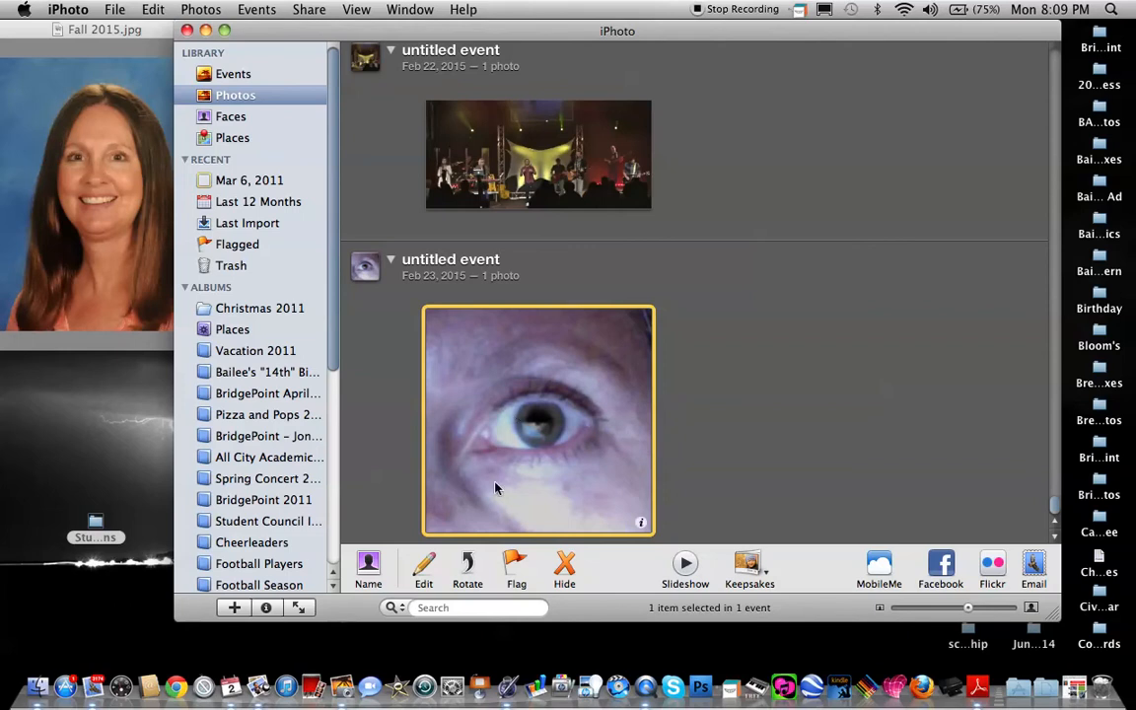
Reopen the cropped eye photo for editing and enhance its colors automatically.
{"action": "left_click", "coordinate": [423, 569]}
{"action": "left_click", "coordinate": [419, 568]}
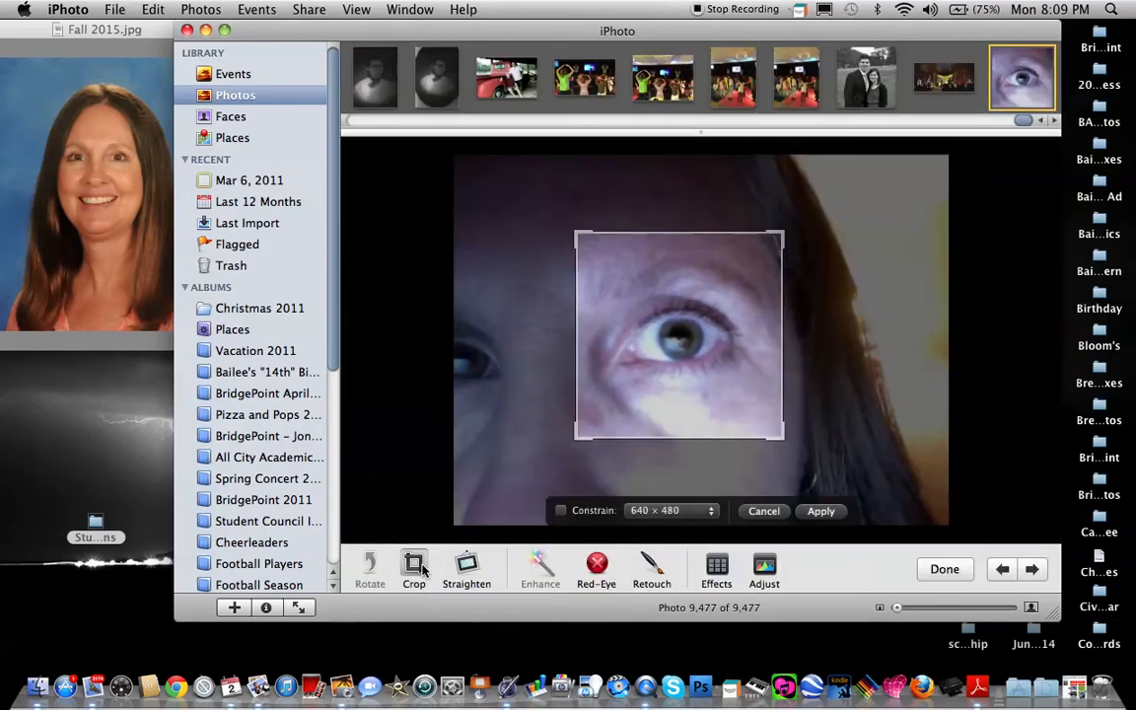
{"action": "left_click", "coordinate": [467, 565]}
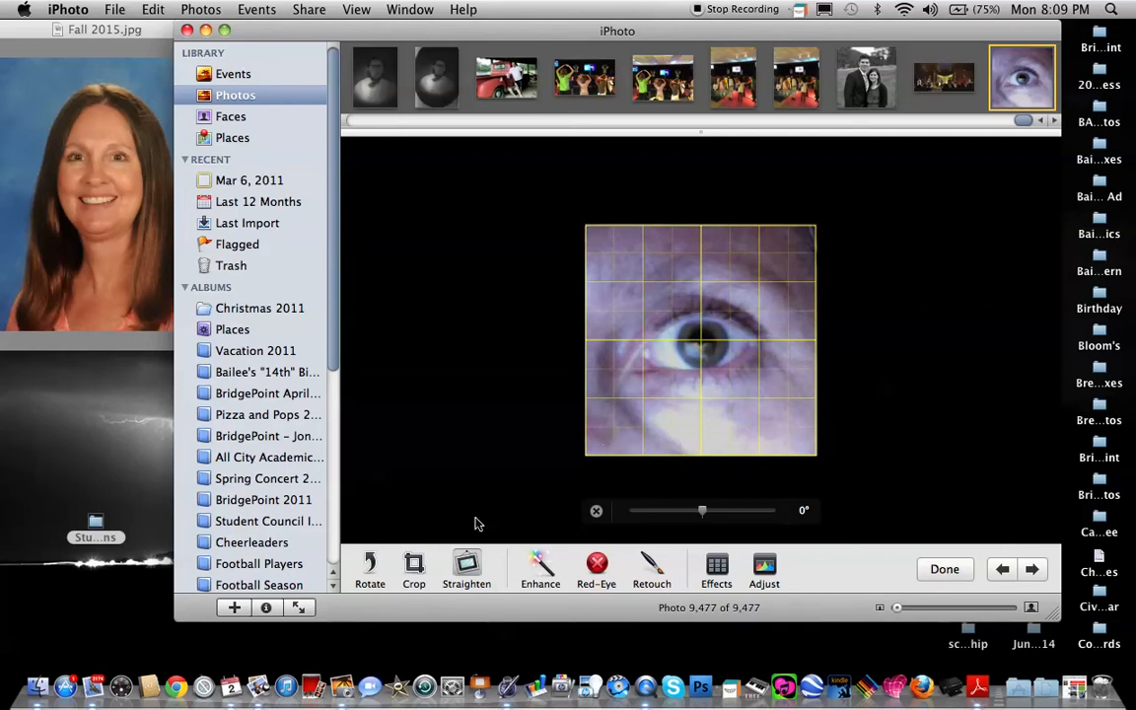
{"action": "left_click", "coordinate": [541, 566]}
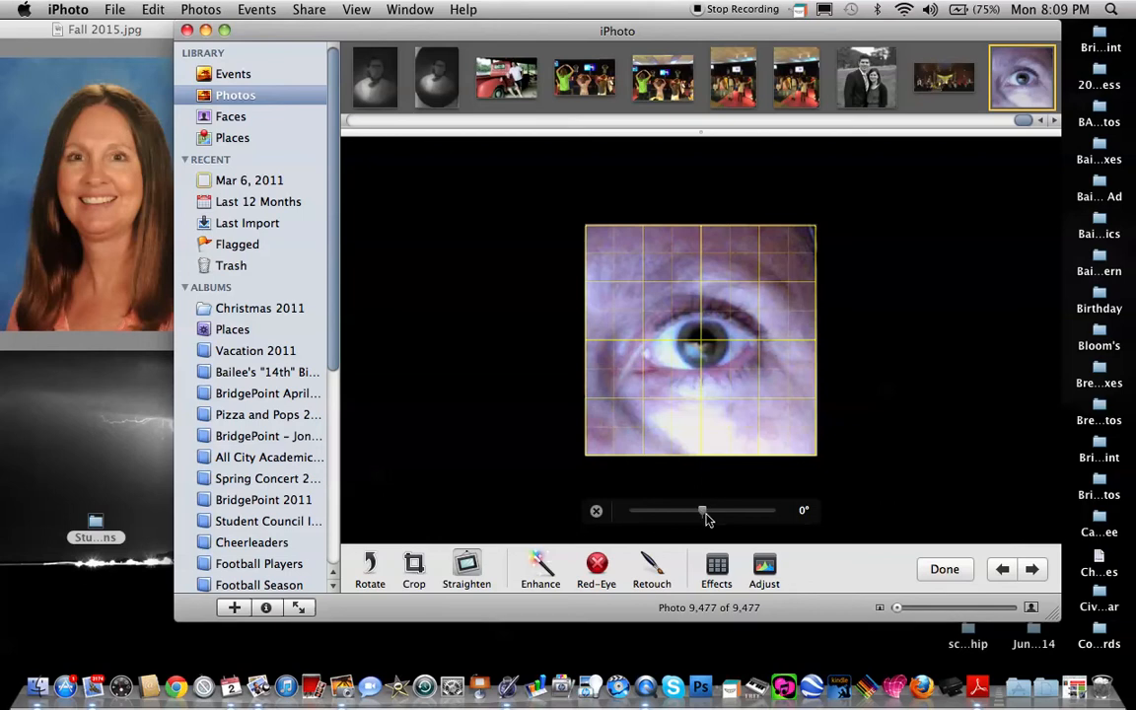
Retouch the light reflections in the pupil with a very small Retouch brush and finish editing.
{"action": "left_click", "coordinate": [655, 570]}
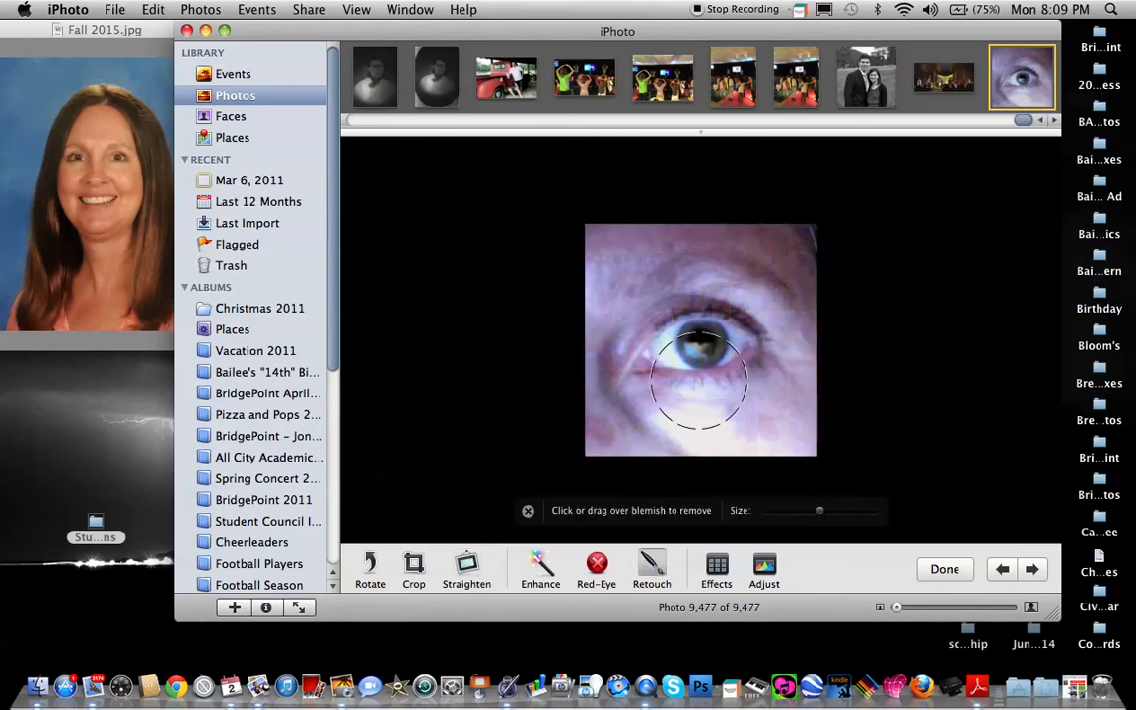
{"action": "left_click_drag", "start_coordinate": [819, 513], "coordinate": [771, 521]}
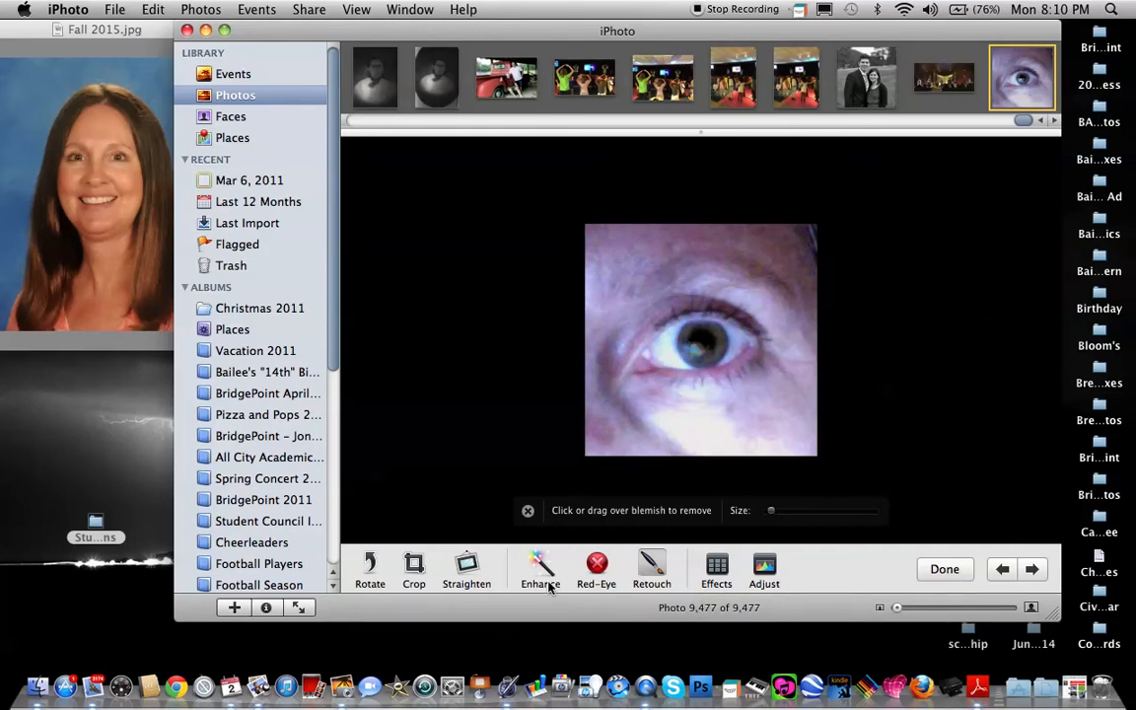
{"action": "left_click", "coordinate": [695, 351]}
{"action": "left_click", "coordinate": [703, 347]}
{"action": "left_click", "coordinate": [945, 572]}
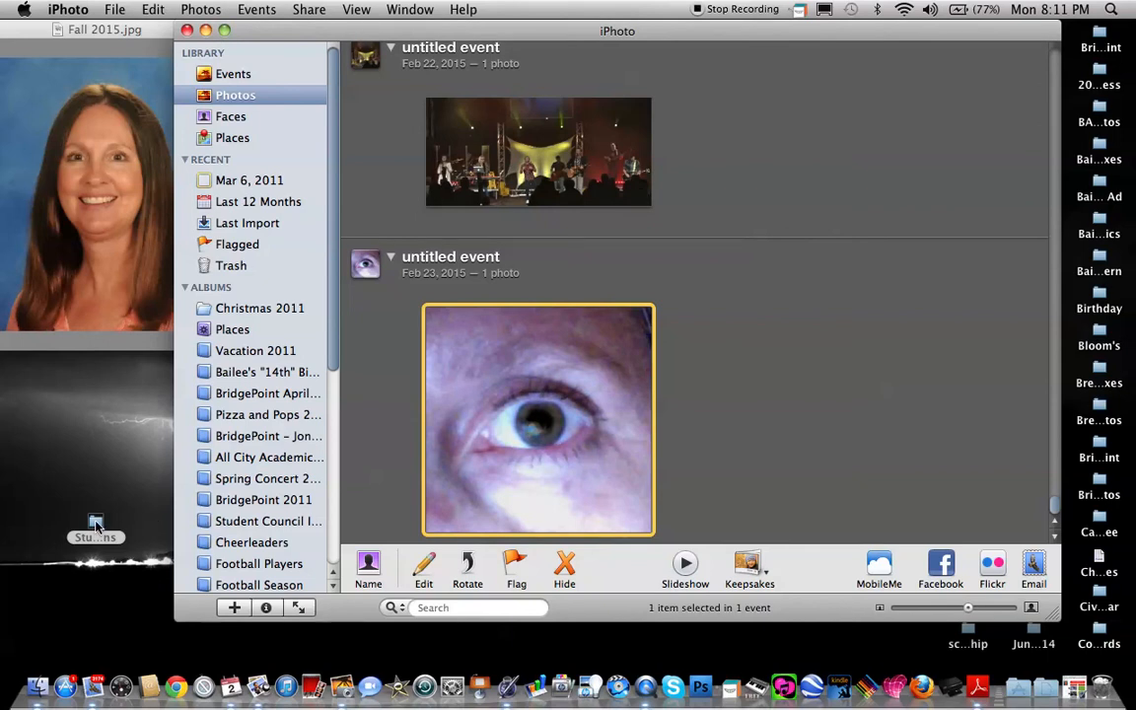
Open the Photos folder inside Student Lessons and move the iPhoto window so the folder's file list and the edited photo both show.
{"action": "double_click", "coordinate": [96, 527]}
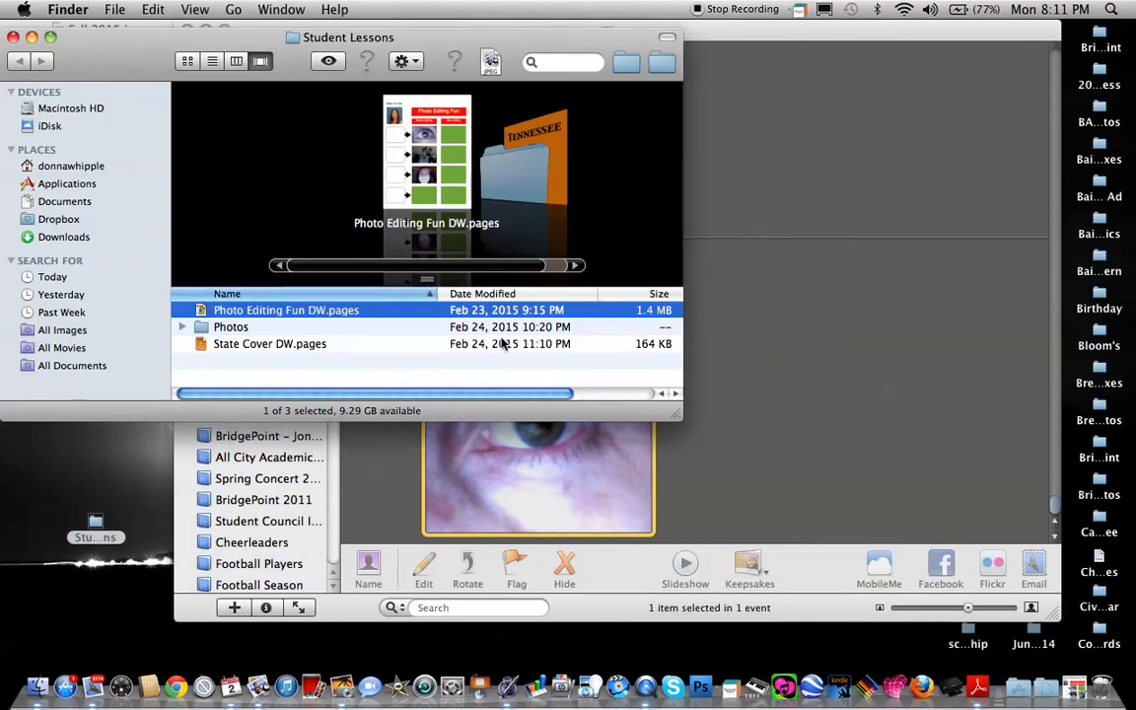
{"action": "double_click", "coordinate": [234, 329]}
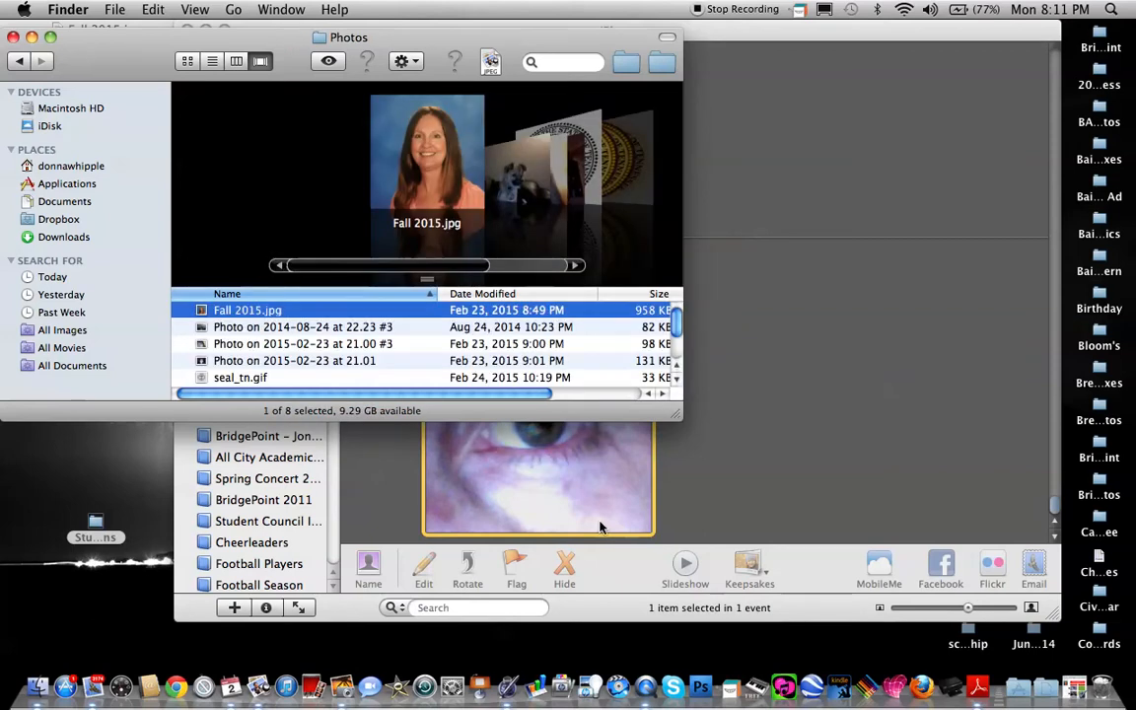
{"action": "left_click", "coordinate": [550, 477]}
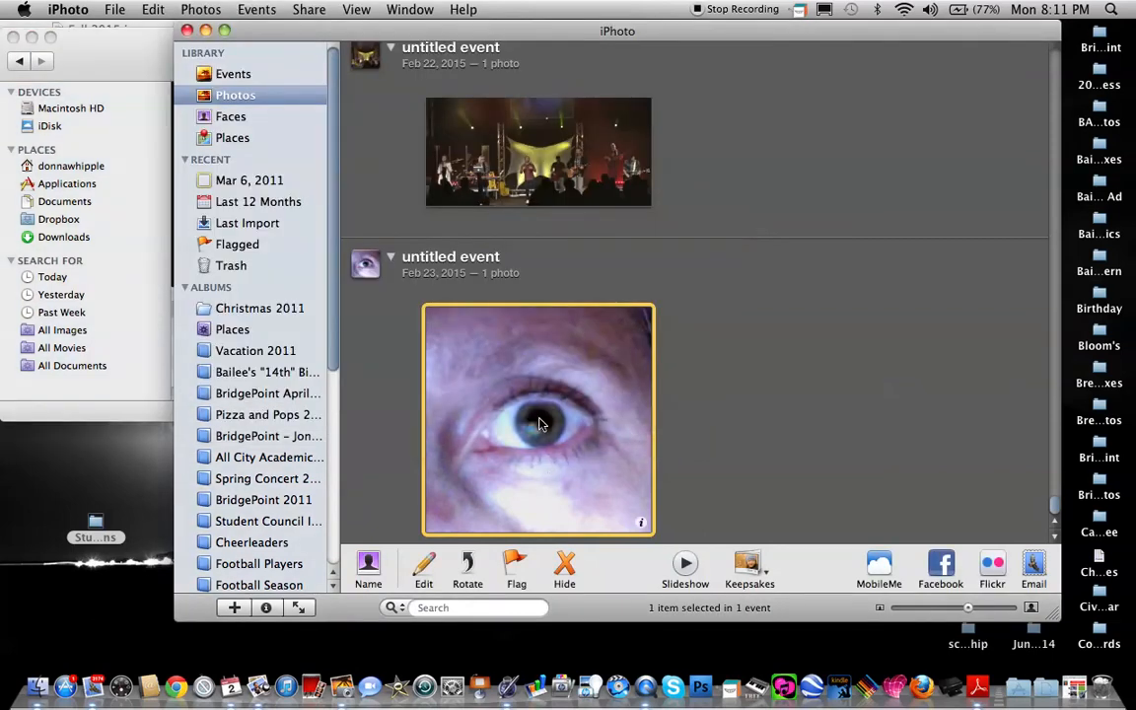
{"action": "left_click_drag", "start_coordinate": [350, 36], "coordinate": [630, 153]}
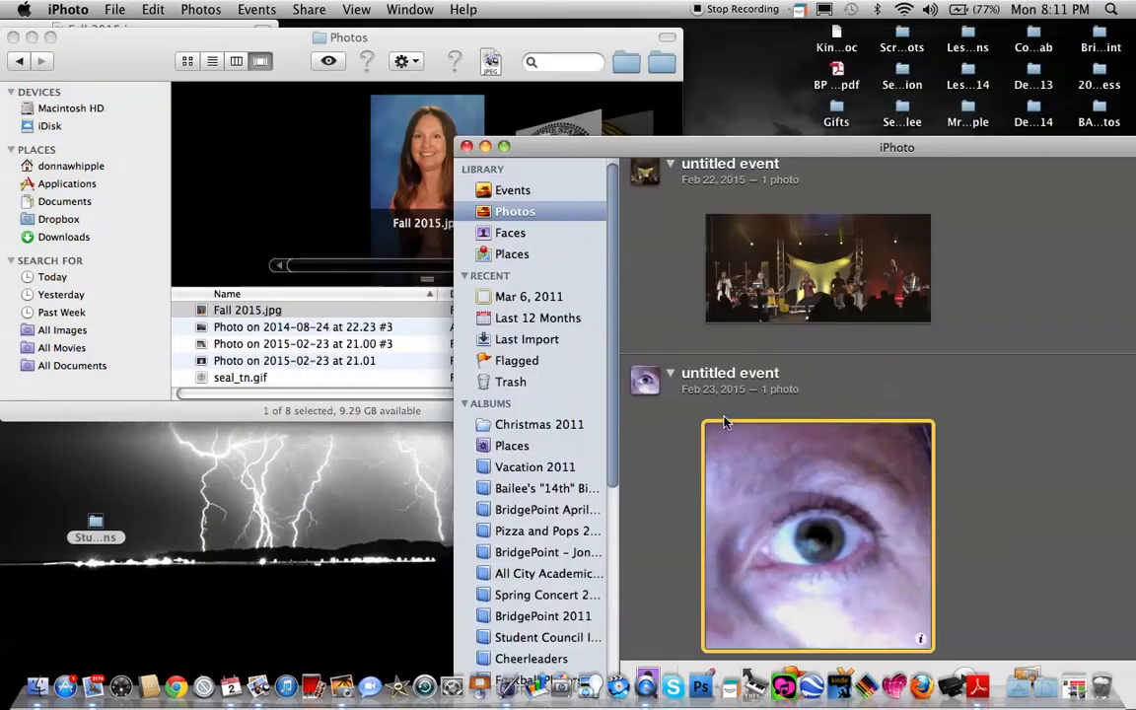
Try to copy the edited eye photo into the Photos folder, declining to replace the existing file.
{"action": "left_click_drag", "start_coordinate": [824, 522], "coordinate": [263, 372]}
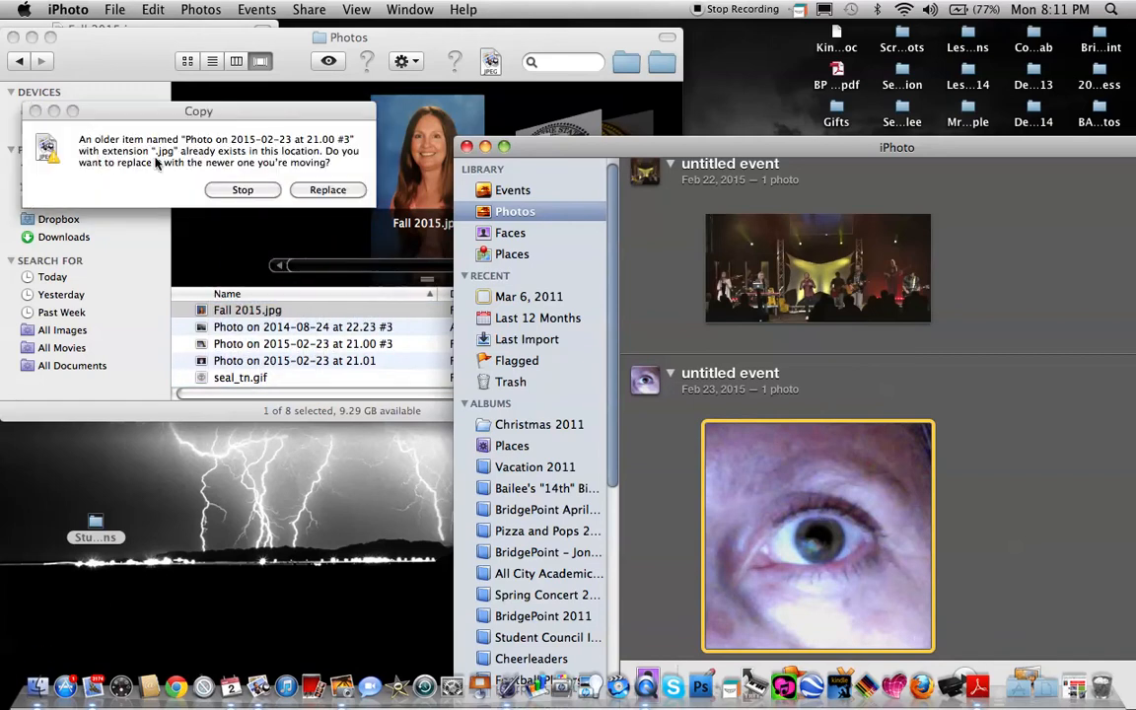
{"action": "left_click", "coordinate": [245, 191]}
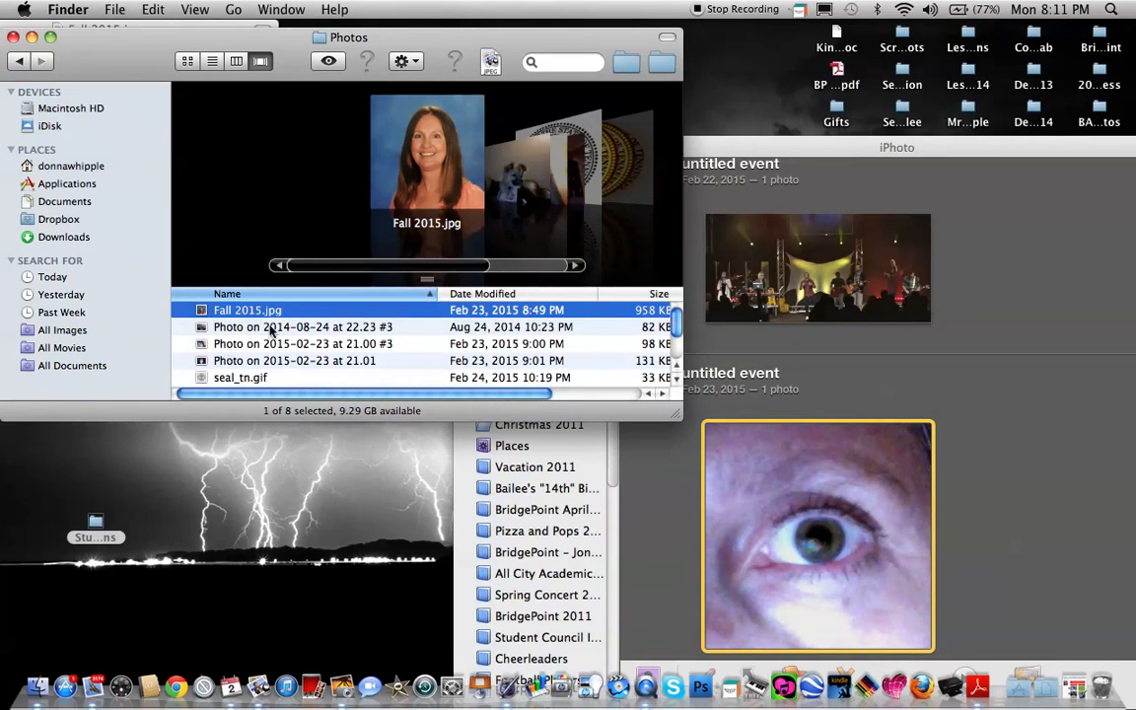
Rename the original eye photo in the Photos folder to "Original Photo on 2015-02-23 at 21.00 #3".
{"action": "left_click", "coordinate": [556, 174]}
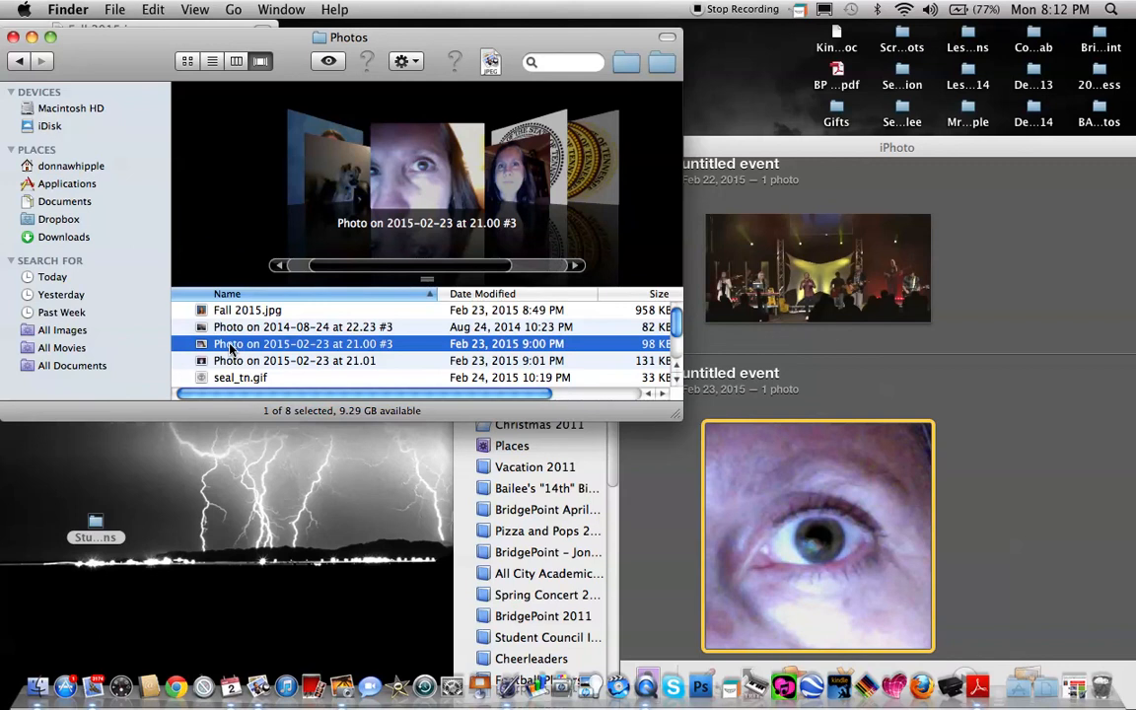
{"action": "left_click", "coordinate": [229, 347]}
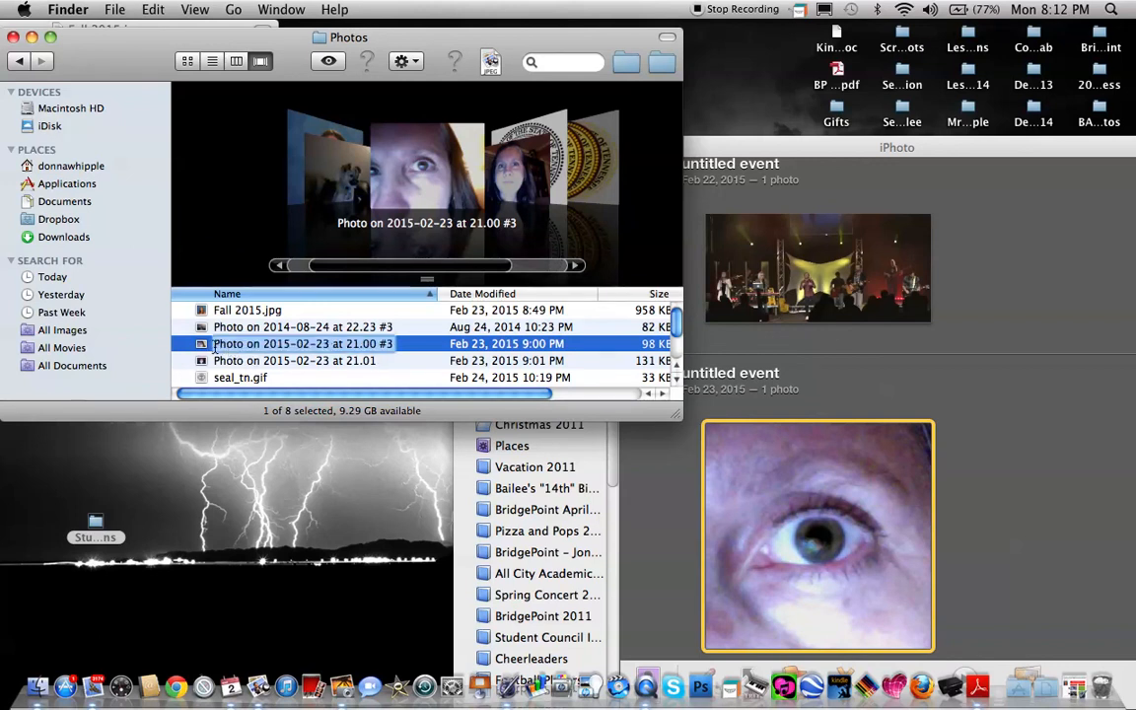
{"action": "left_click", "coordinate": [213, 344]}
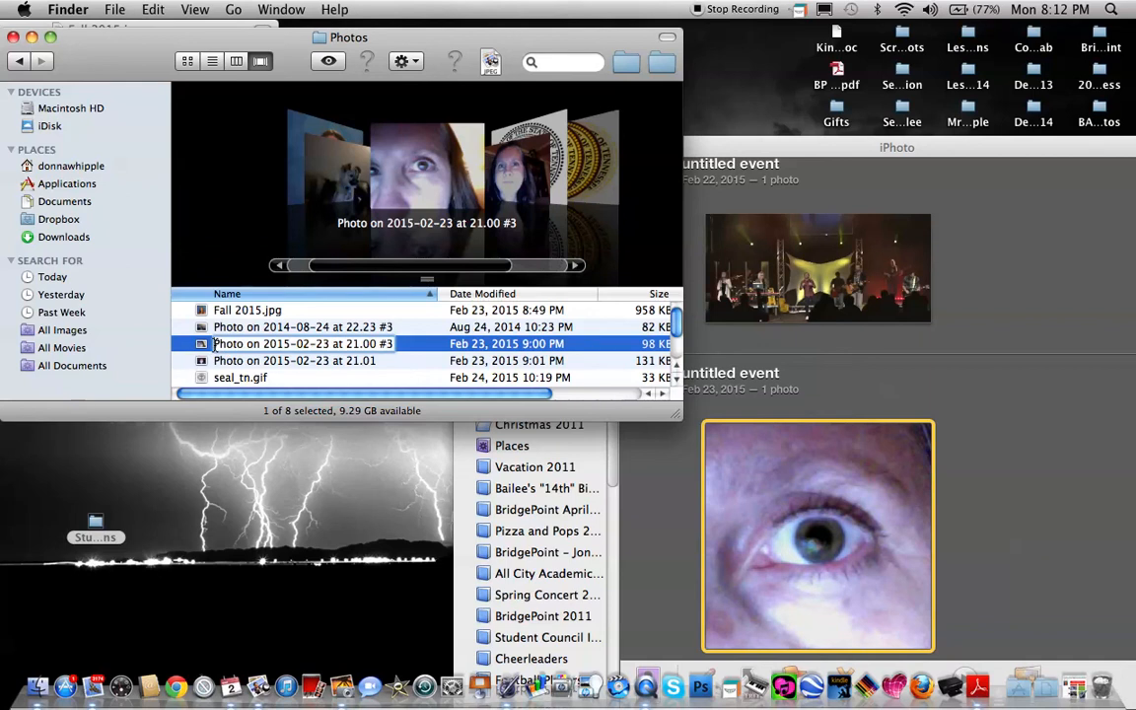
{"action": "type", "text": "Original"}
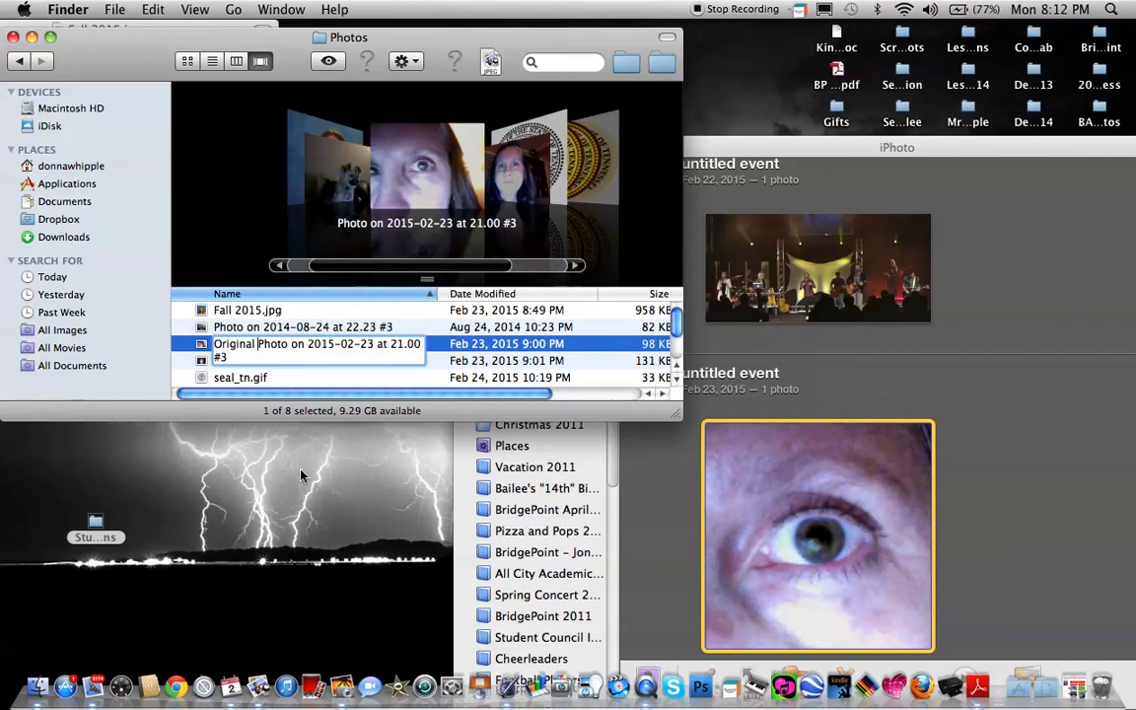
{"action": "left_click", "coordinate": [281, 431]}
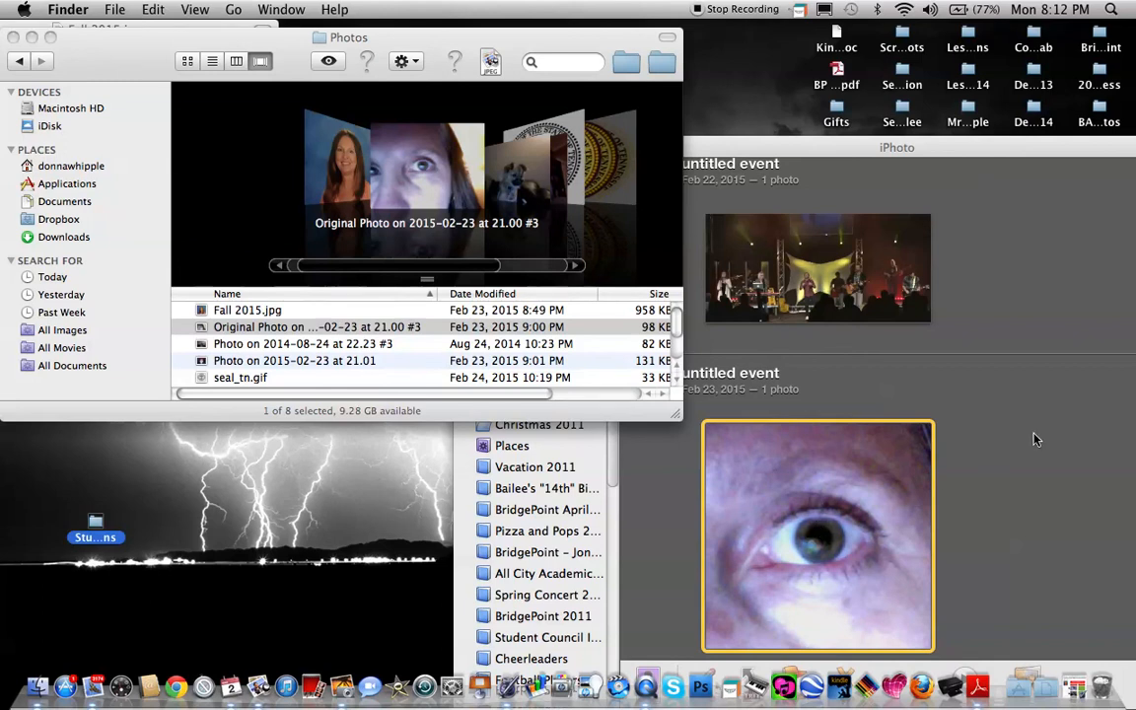
Copy the edited eye photo from iPhoto into the Photos folder and minimize the iPhoto window.
{"action": "left_click", "coordinate": [833, 521]}
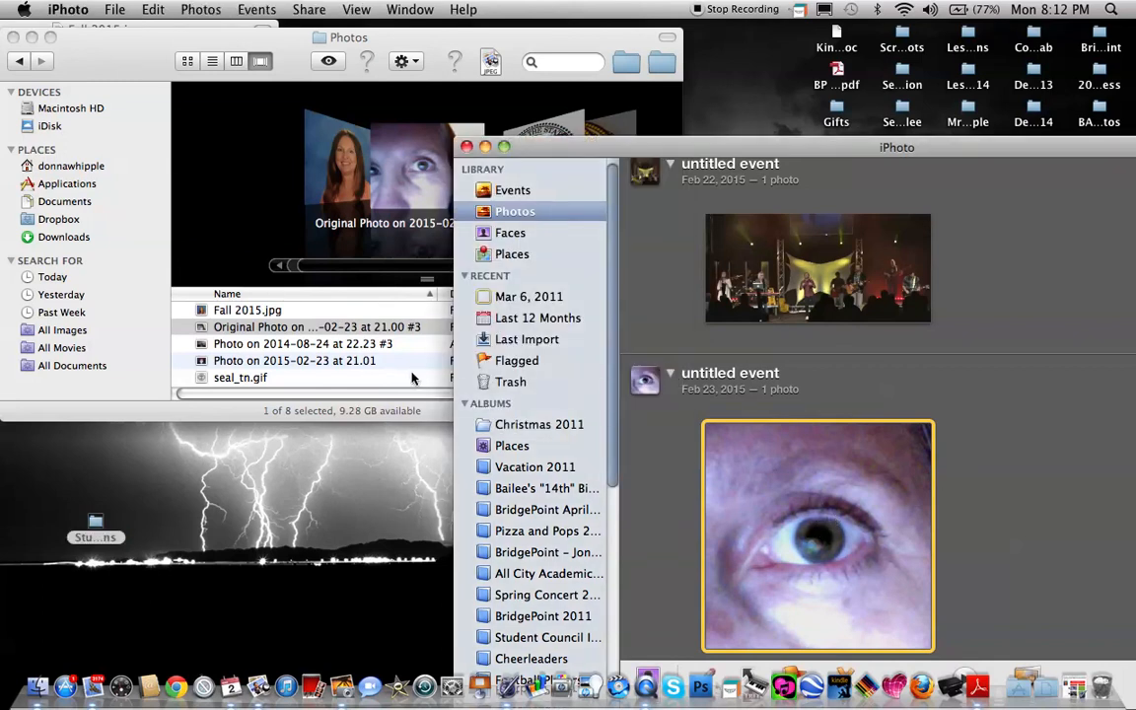
{"action": "left_click_drag", "start_coordinate": [830, 537], "coordinate": [284, 364]}
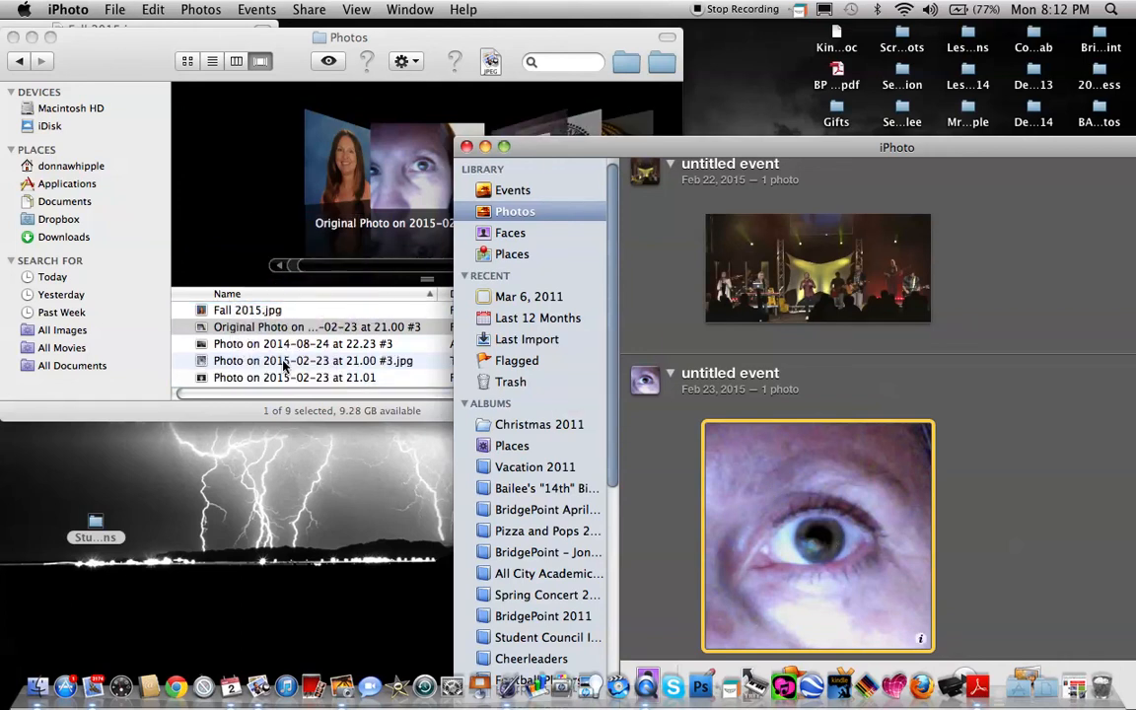
{"action": "left_click", "coordinate": [486, 146]}
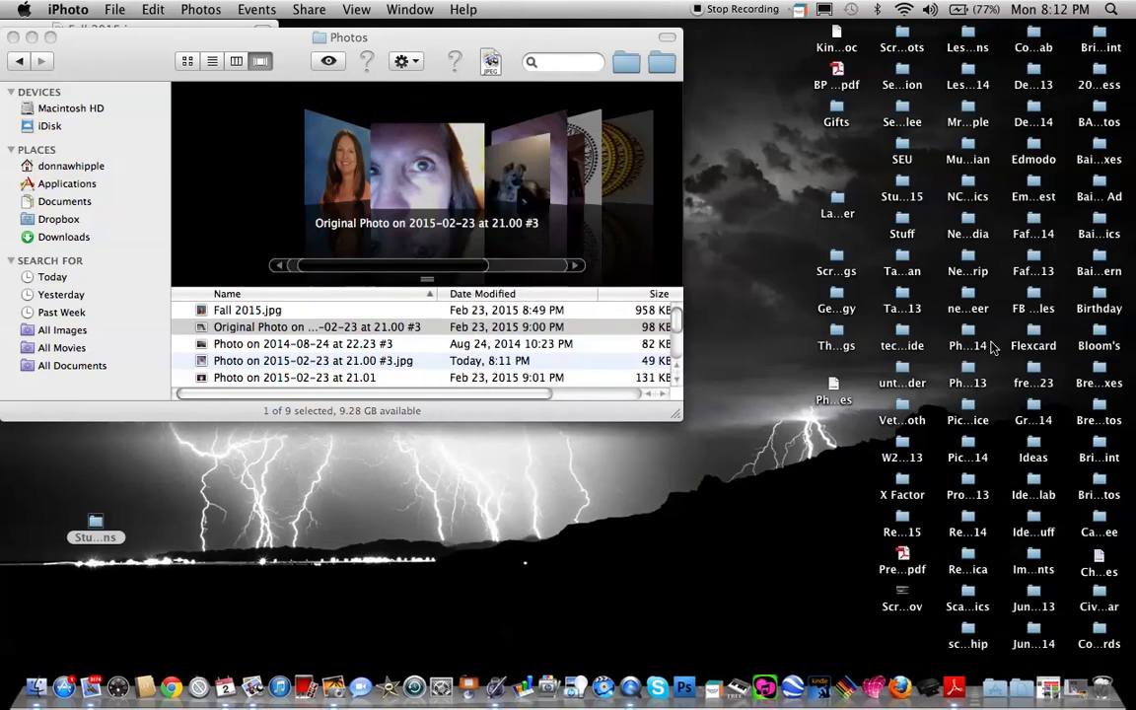
Restore the minimized Photo Editing Fun document in Pages and arrange it beside the Photos folder window.
{"action": "left_click", "coordinate": [1054, 696]}
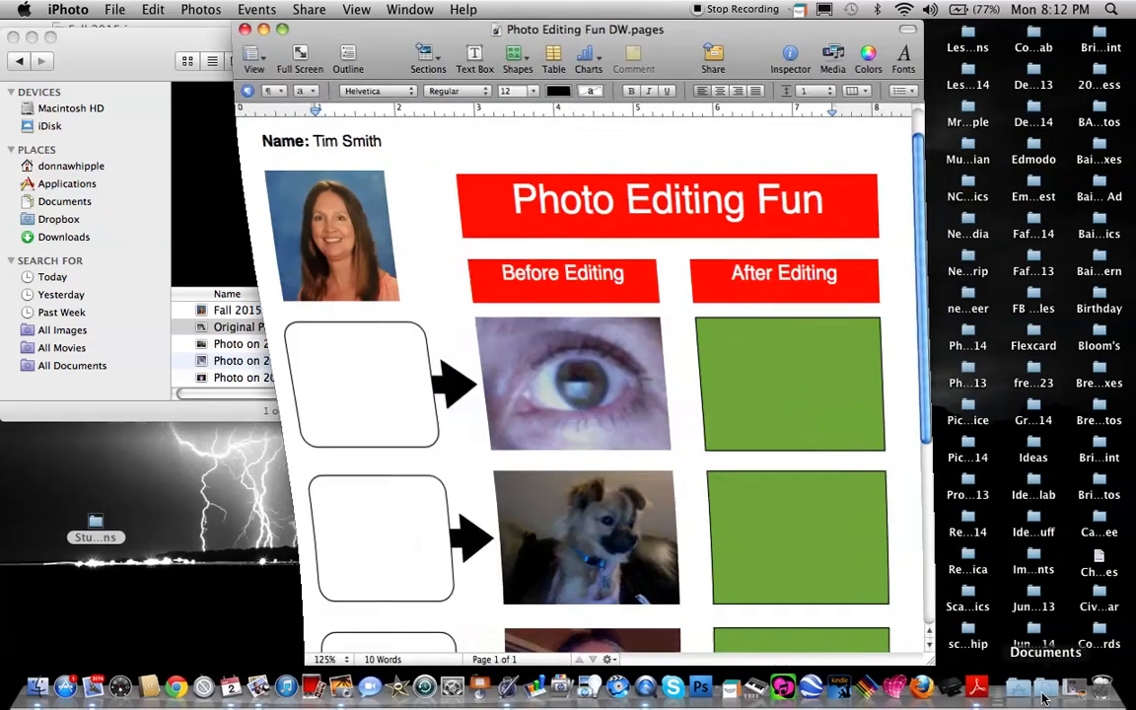
{"action": "left_click_drag", "start_coordinate": [381, 33], "coordinate": [474, 49]}
{"action": "left_click_drag", "start_coordinate": [286, 37], "coordinate": [85, 29]}
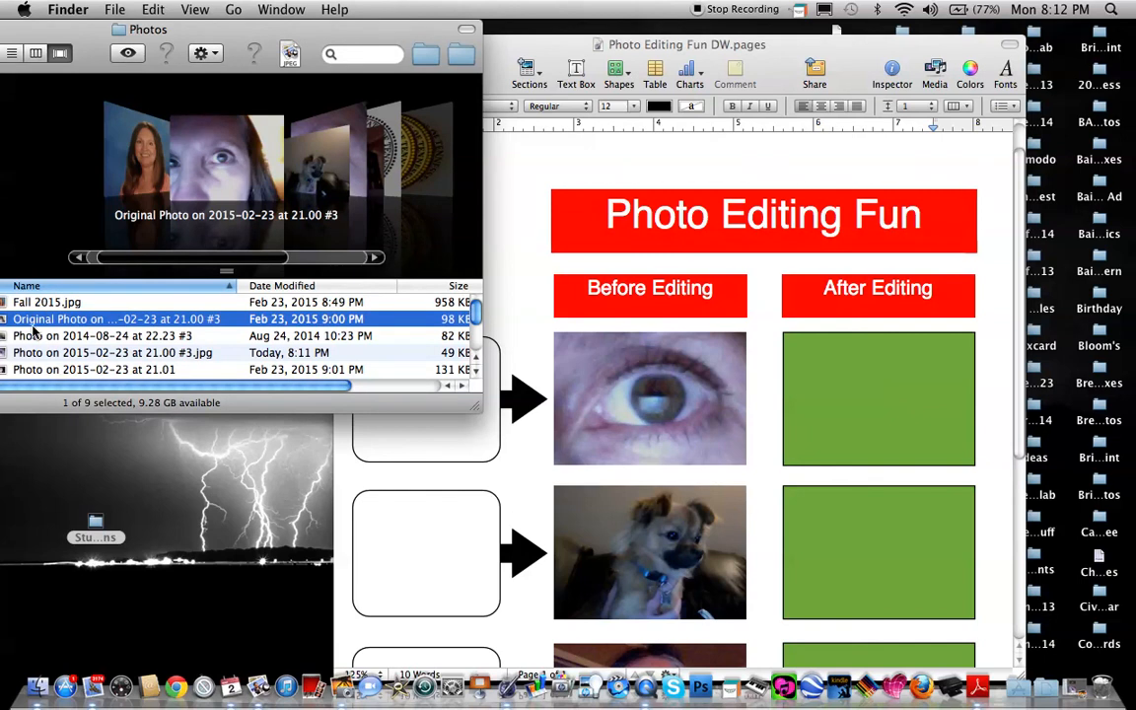
Place the edited eye photo in the first After Editing box, and shrink and reposition it within its mask to match the before photo.
{"action": "scroll", "coordinate": [207, 150], "scroll_direction": "right", "scroll_amount": 2}
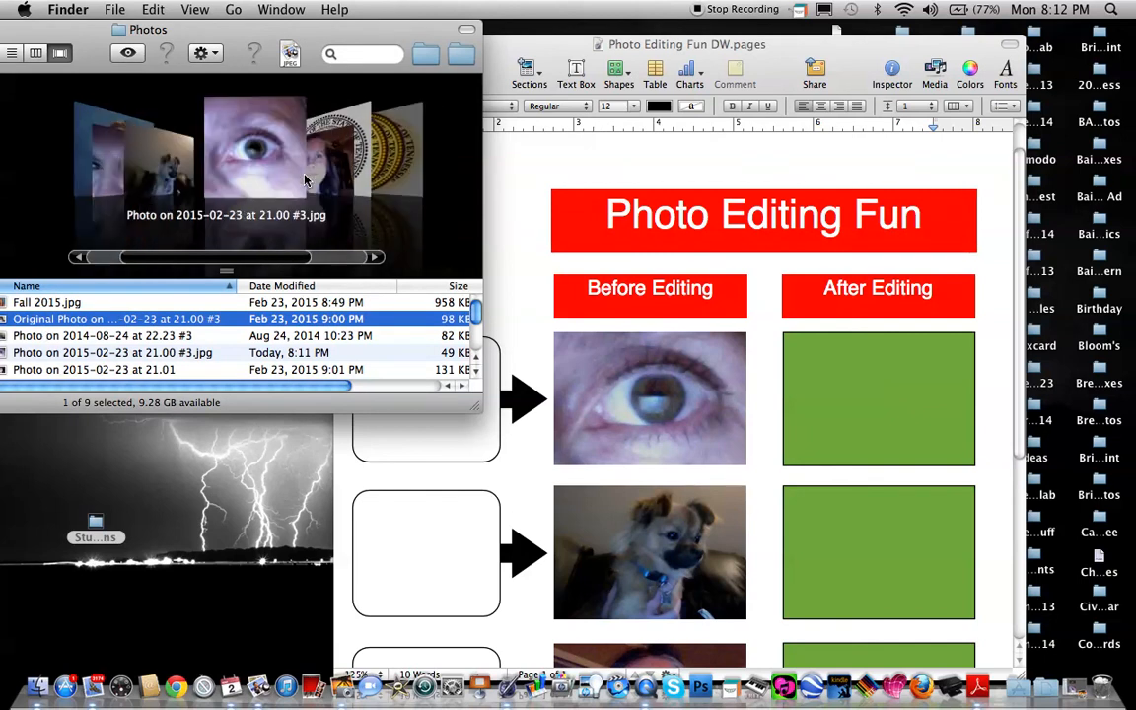
{"action": "left_click_drag", "start_coordinate": [208, 143], "coordinate": [871, 369]}
{"action": "double_click", "coordinate": [872, 406]}
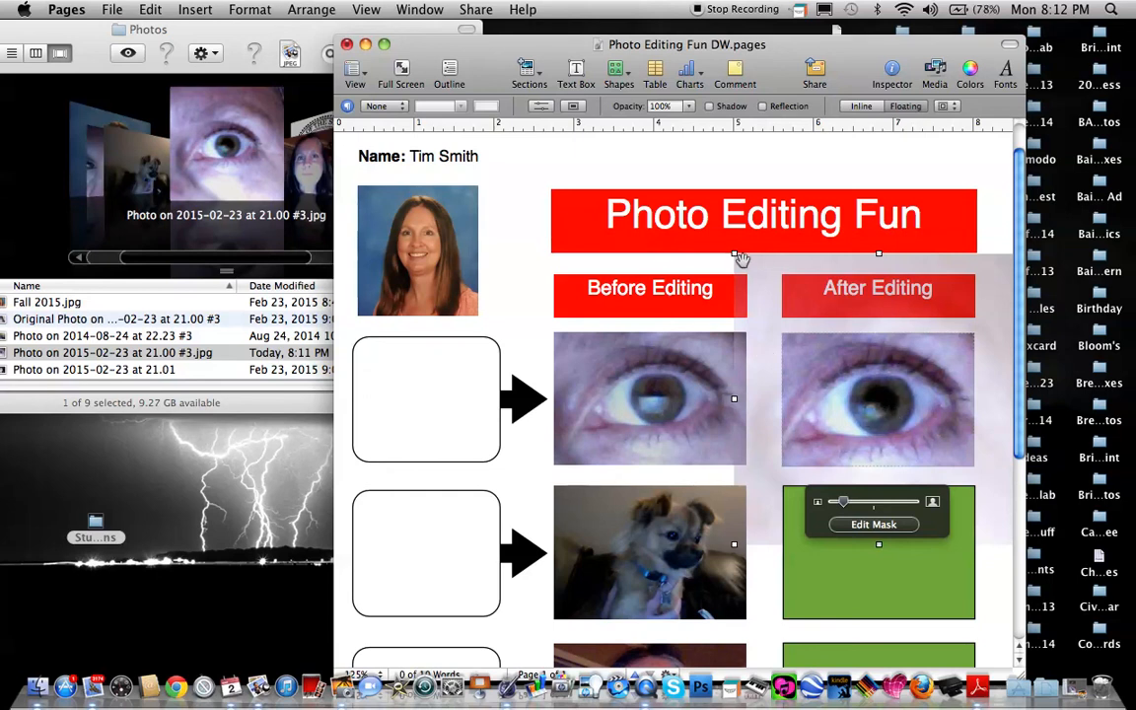
{"action": "left_click_drag", "start_coordinate": [734, 255], "coordinate": [764, 283]}
{"action": "left_click_drag", "start_coordinate": [892, 377], "coordinate": [886, 362]}
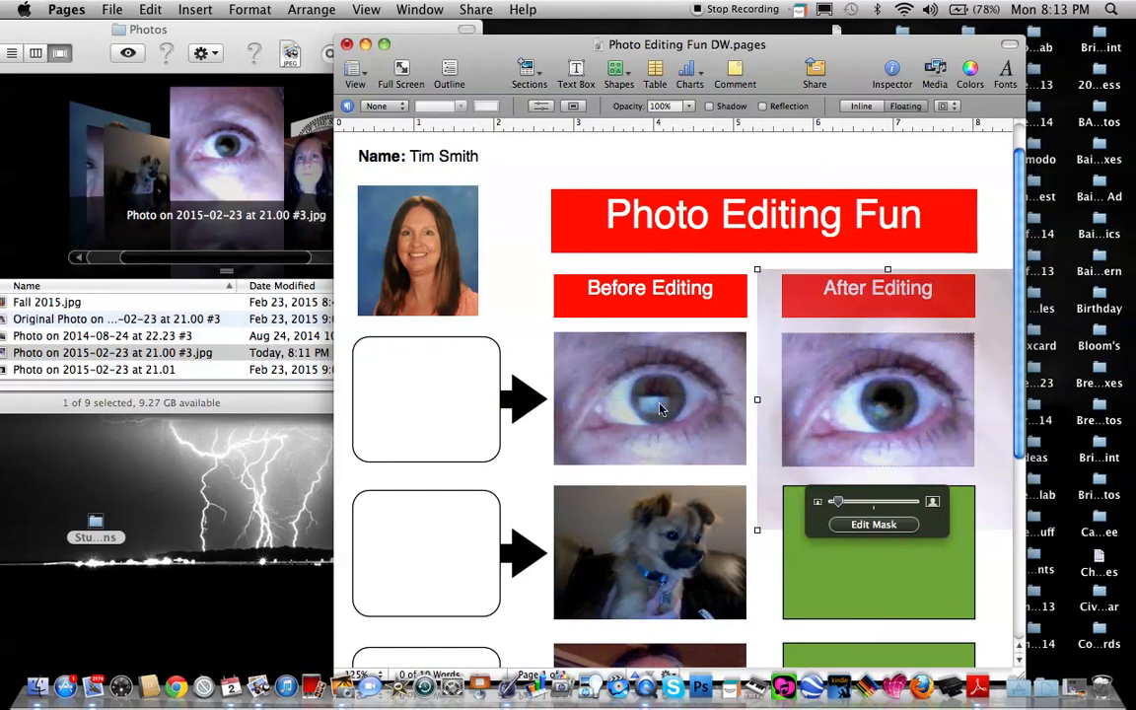